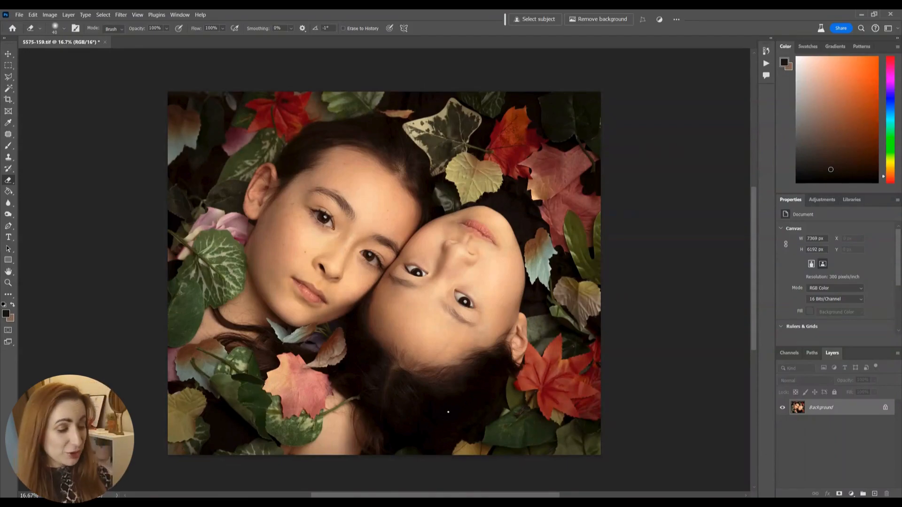
Step: Patch a small blemish on the upside-down face's forehead near the hairline with the Patch tool
key(j)
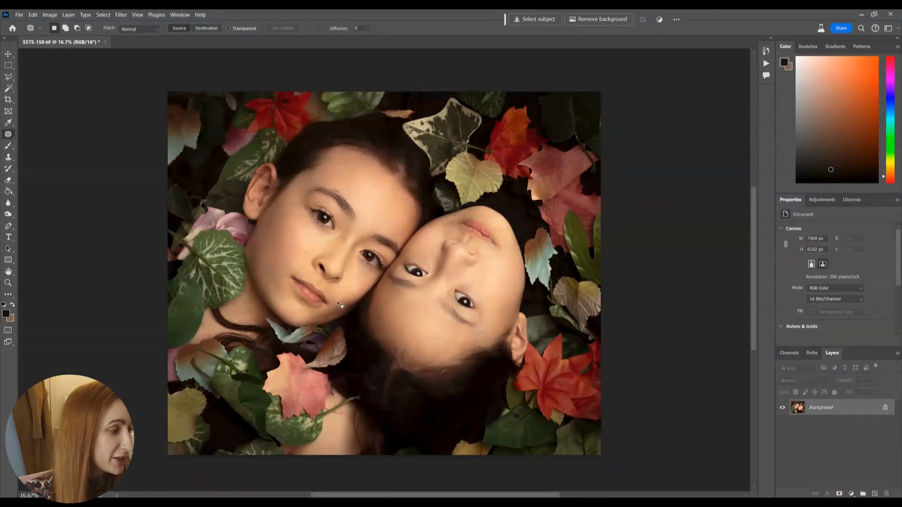
key(ctrl+plus)
key(ctrl+plus)
key(ctrl+plus)
drag(365, 375, 283, 225)
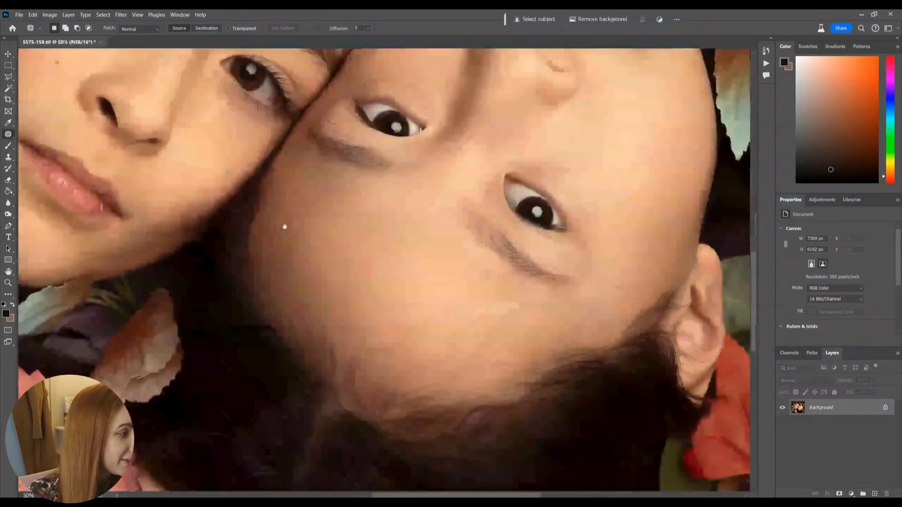
drag(370, 302, 356, 277)
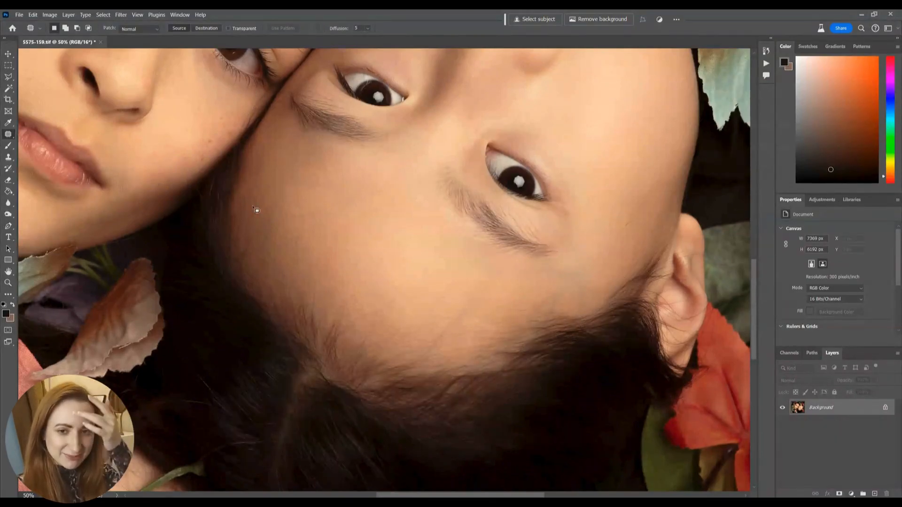
mouse_move(430, 327)
mouse_down()
mouse_move(461, 297)
mouse_move(437, 281)
mouse_move(450, 295)
mouse_move(456, 332)
mouse_move(401, 312)
mouse_up()
key(ctrl+d)
Step: Patch the uneven skin around the outer eyebrow and temple of the upside-down face, working on the same layer
mouse_move(565, 264)
mouse_down()
mouse_move(581, 299)
mouse_move(571, 263)
mouse_up()
drag(573, 274, 611, 254)
key(ctrl+d)
mouse_move(539, 269)
mouse_down()
mouse_move(529, 287)
mouse_move(572, 277)
mouse_move(565, 305)
mouse_move(593, 277)
mouse_move(550, 285)
mouse_up()
key(ctrl+d)
key(ctrl+d)
drag(545, 292, 587, 278)
key(ctrl+d)
mouse_move(623, 205)
mouse_down()
mouse_move(656, 217)
mouse_move(632, 200)
mouse_up()
drag(634, 209, 650, 176)
Step: Patch the remaining marks in the middle of the upside-down face's forehead
key(ctrl+d)
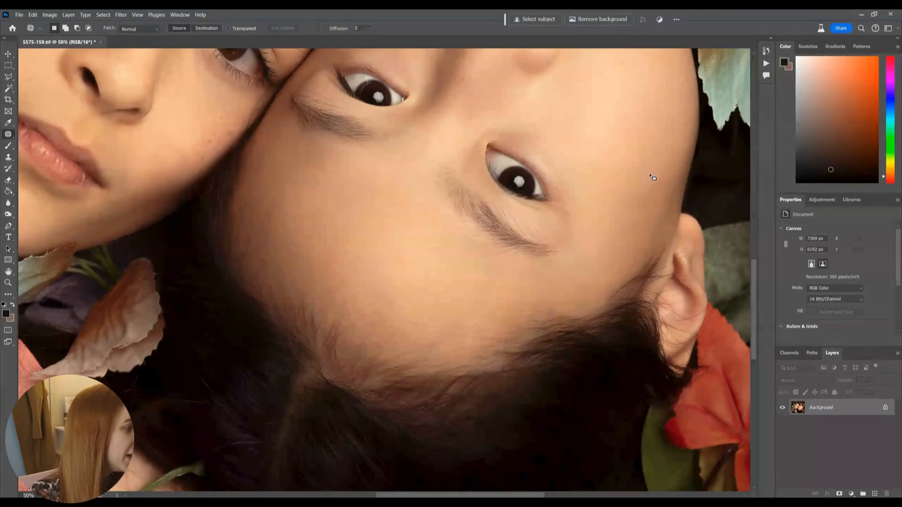
drag(386, 280, 378, 282)
drag(387, 296, 385, 261)
key(ctrl+d)
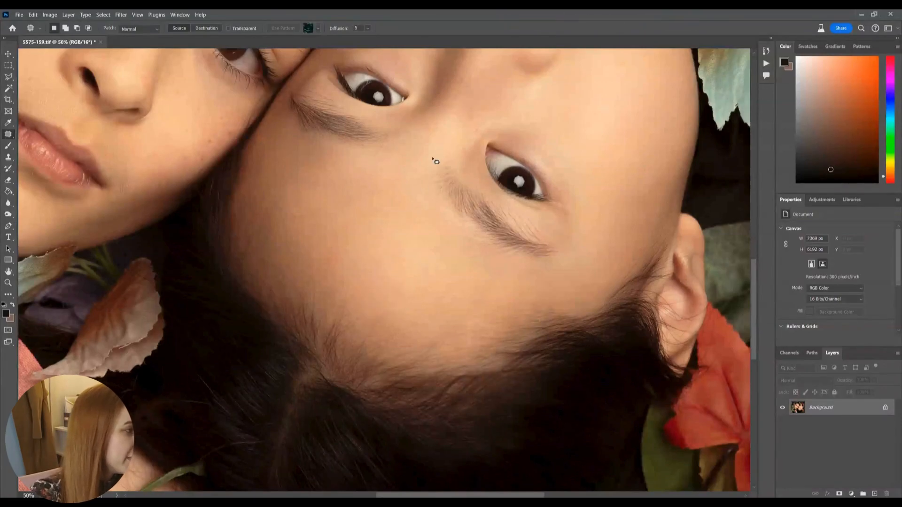
drag(432, 159, 373, 317)
drag(421, 240, 393, 195)
key(ctrl+d)
Step: Duplicate the Background layer and set the copy's opacity to 50%
drag(265, 165, 471, 324)
drag(289, 345, 361, 181)
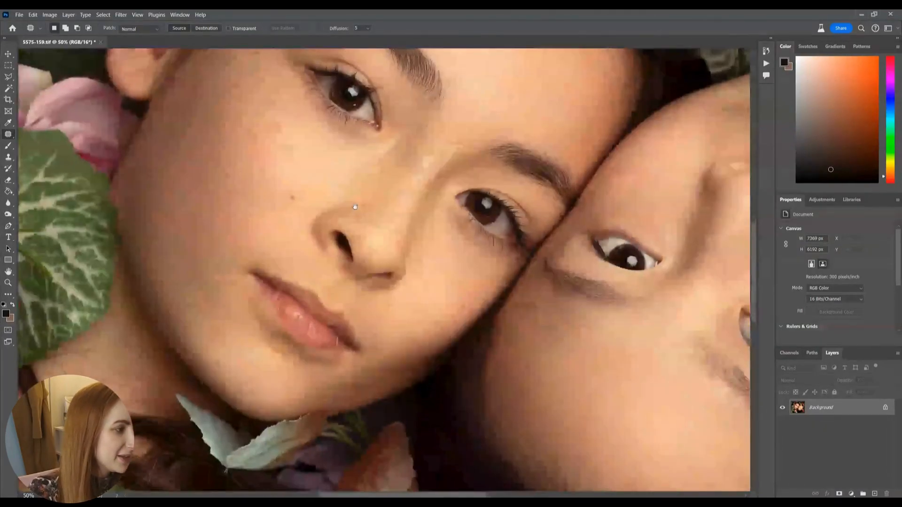
drag(274, 128, 297, 255)
scroll(386, 254, down, 5)
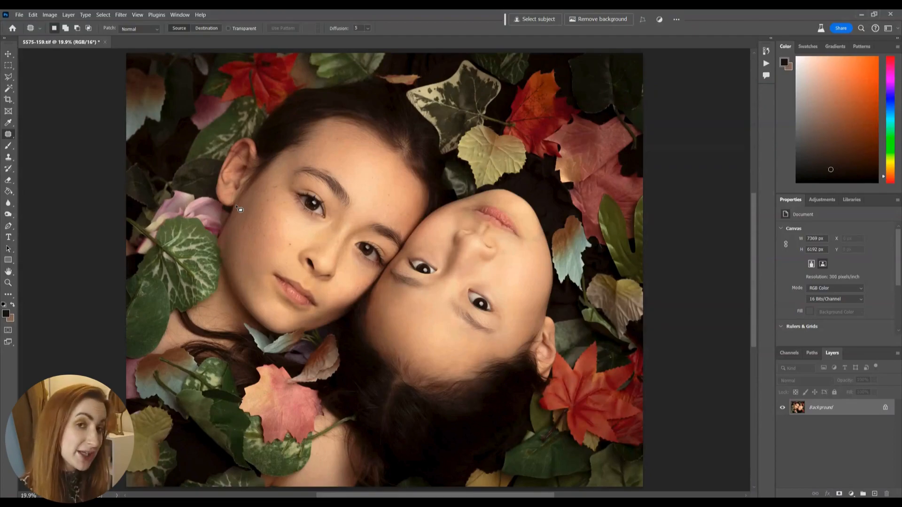
key(ctrl+j)
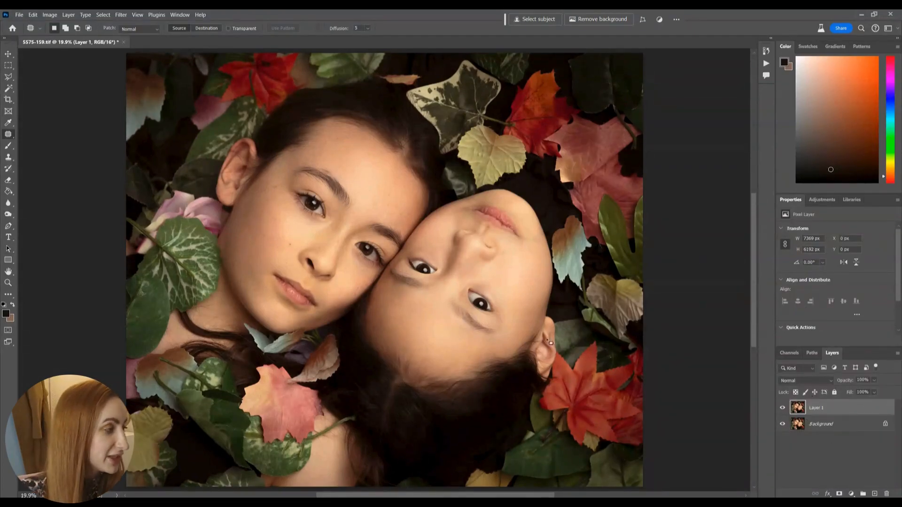
key(5)
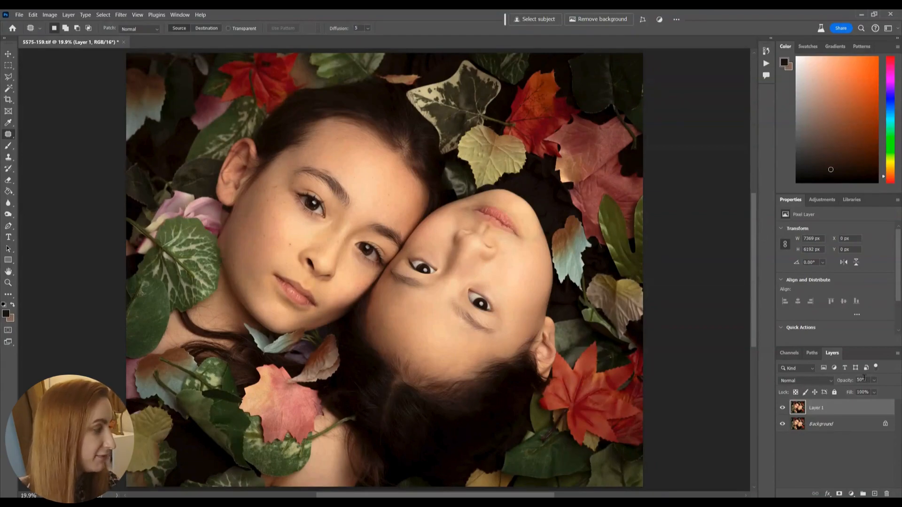
Step: Try patching the upside-down face's forehead with the neighbouring eye area, and undo it
key(ctrl+plus)
mouse_move(432, 310)
mouse_down()
mouse_move(410, 356)
mouse_move(427, 310)
mouse_up()
drag(429, 335, 436, 268)
key(ctrl+d)
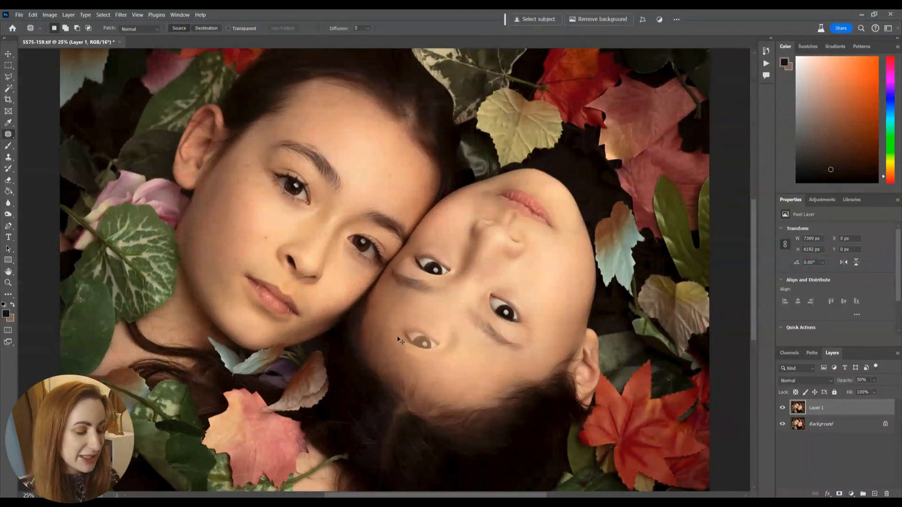
key(ctrl+z)
key(ctrl+z)
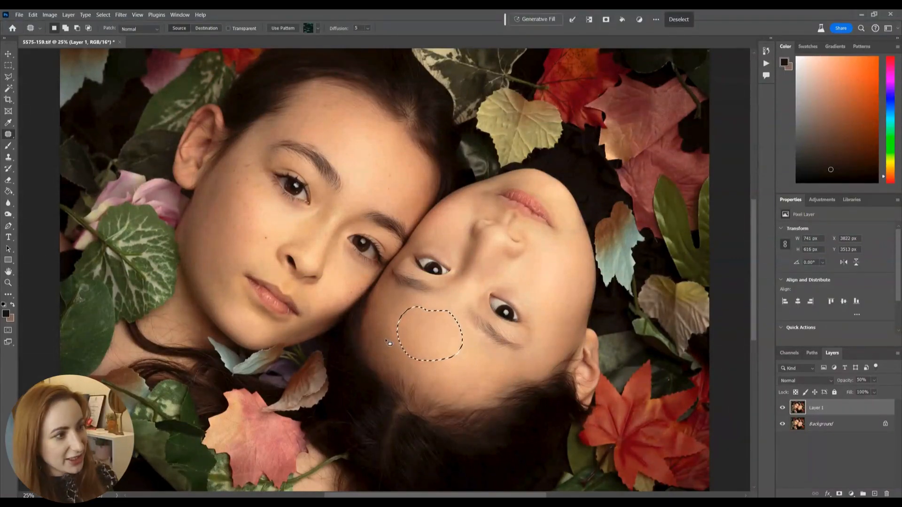
key(ctrl+d)
Step: Patch three forehead areas of the upside-down face on the 50% layer to even out light and shadow
key(ctrl+plus)
mouse_move(413, 309)
mouse_down()
mouse_move(430, 348)
mouse_move(416, 312)
mouse_move(382, 394)
mouse_move(425, 381)
mouse_up()
key(ctrl+d)
key(ctrl+d)
mouse_move(462, 355)
mouse_down()
mouse_move(511, 372)
mouse_move(467, 409)
mouse_move(457, 401)
mouse_move(499, 405)
mouse_move(462, 386)
mouse_up()
key(ctrl+d)
drag(463, 399, 507, 371)
Step: Patch the skin between the nose, mouth and outer cheek of the upside-down face to soften its tonal transitions
key(ctrl+d)
mouse_move(582, 218)
mouse_down()
mouse_move(587, 258)
mouse_move(583, 221)
mouse_up()
drag(606, 240, 596, 258)
key(ctrl+d)
mouse_move(627, 214)
mouse_down()
mouse_move(644, 198)
mouse_move(622, 234)
mouse_up()
drag(635, 226, 628, 255)
key(ctrl+d)
mouse_move(640, 225)
mouse_down()
mouse_move(591, 310)
mouse_move(598, 309)
mouse_move(594, 286)
mouse_up()
key(ctrl+d)
mouse_move(597, 251)
mouse_down()
mouse_move(567, 308)
mouse_move(601, 308)
mouse_up()
Step: Patch the cheek of the upside-down face on the side that touches the other face
key(ctrl+d)
mouse_move(451, 229)
mouse_down()
mouse_move(485, 225)
mouse_move(458, 221)
mouse_up()
key(ctrl+d)
mouse_move(471, 230)
mouse_down()
mouse_move(473, 210)
mouse_move(468, 220)
mouse_move(492, 194)
mouse_up()
key(ctrl+d)
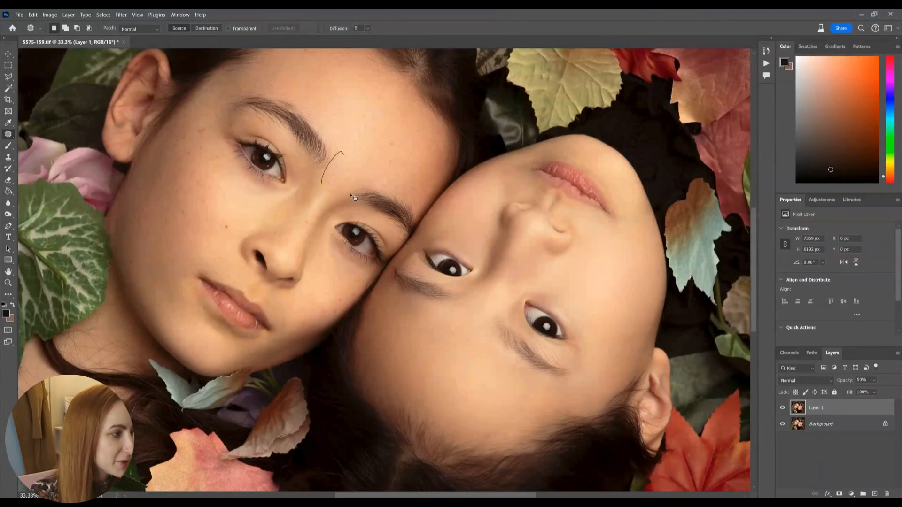
Step: Patch the skin under both eyes and beside the mouth of the upright face
mouse_move(227, 167)
mouse_down()
mouse_move(279, 195)
mouse_move(233, 170)
mouse_up()
key(ctrl+d)
drag(345, 256, 337, 264)
key(ctrl+d)
drag(266, 293, 302, 312)
key(ctrl+d)
Step: Patch the cheek and jaw of the upright face, and merge the retouched layer into the Background
key(ctrl+d)
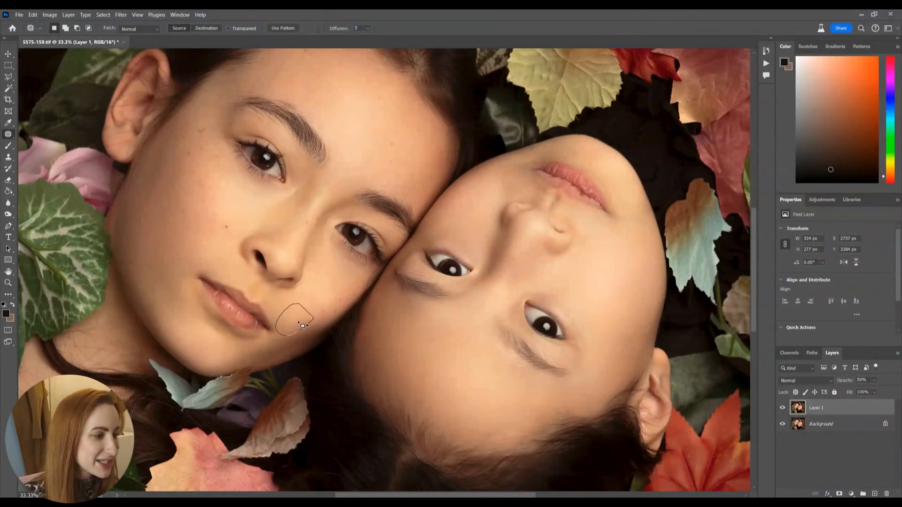
mouse_move(216, 253)
mouse_down()
mouse_move(192, 259)
mouse_move(160, 315)
mouse_move(171, 277)
mouse_up()
key(ctrl+d)
key(ctrl+d)
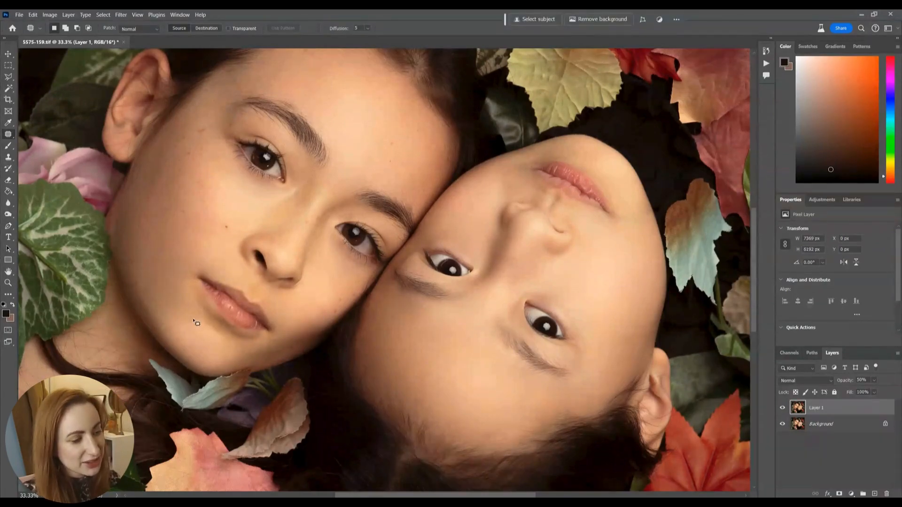
drag(179, 311, 181, 314)
key(ctrl+d)
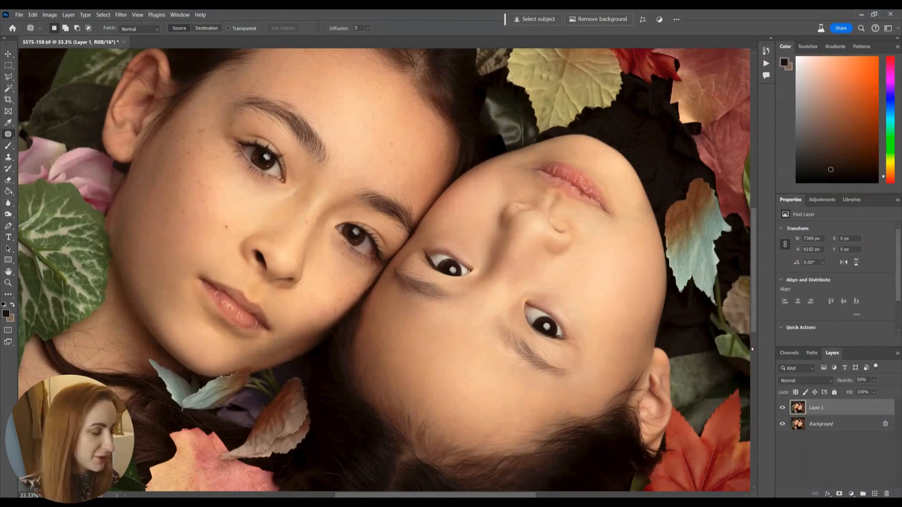
key(ctrl+e)
key(ctrl+0)
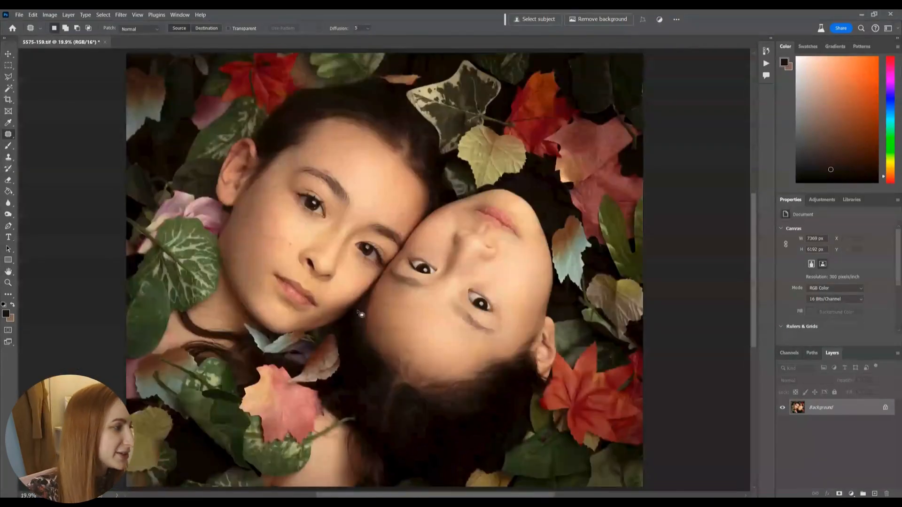
Step: Make a new 50% opacity copy of the merged Background for retouching the upside-down face's lips
key(ctrl+plus)
key(ctrl+plus)
key(ctrl+plus)
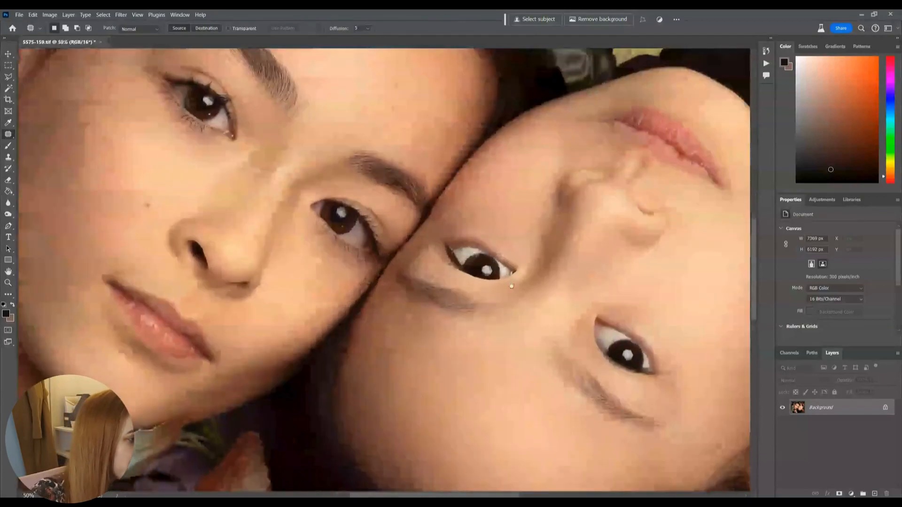
drag(594, 195, 488, 287)
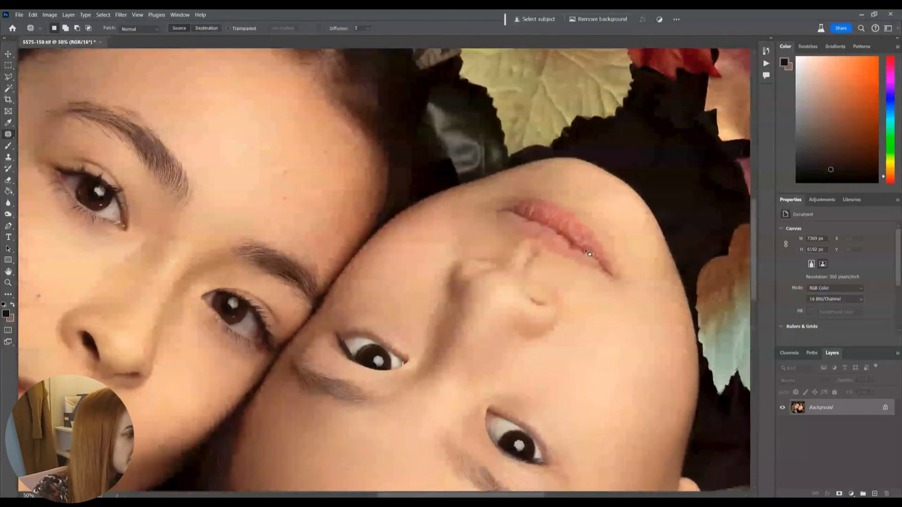
key(ctrl+plus)
drag(625, 235, 411, 246)
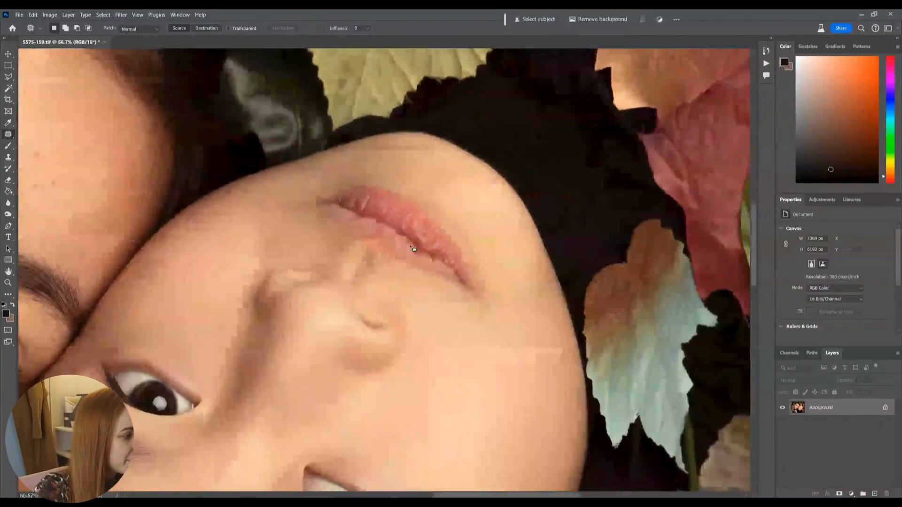
key(ctrl+plus)
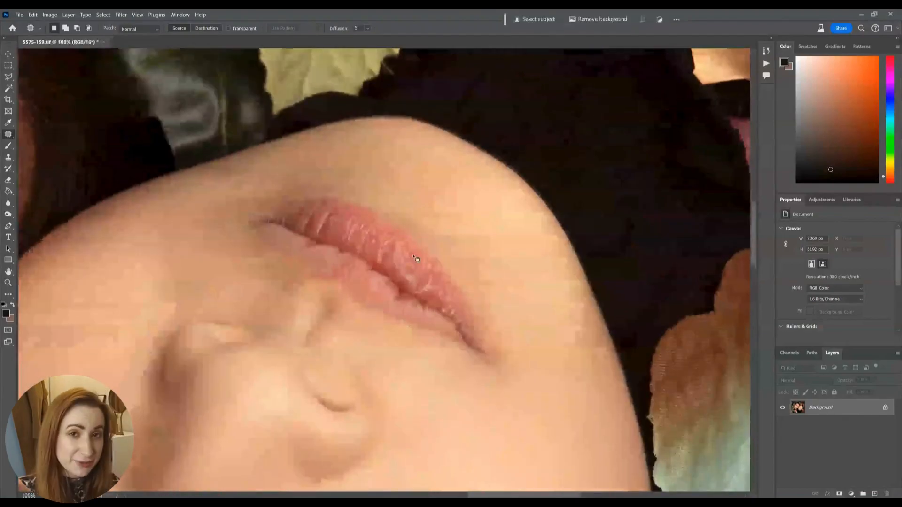
key(ctrl+j)
key(5)
Step: Patch the dry, cracked areas on the upside-down face's lips with smoother lip texture
mouse_move(359, 240)
mouse_down()
mouse_move(328, 227)
mouse_move(334, 222)
mouse_up()
key(ctrl+d)
drag(320, 223, 293, 226)
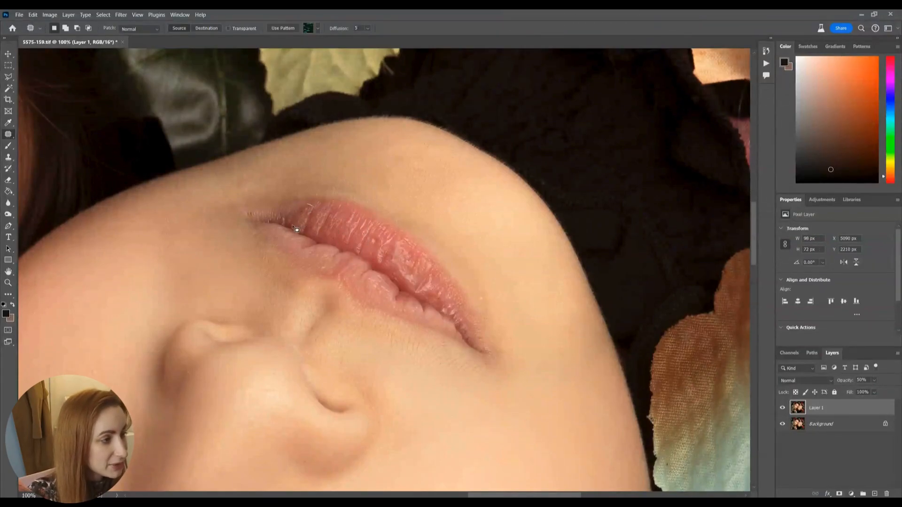
mouse_move(378, 230)
mouse_down()
mouse_move(380, 256)
mouse_move(379, 231)
mouse_up()
key(ctrl+d)
mouse_move(400, 259)
mouse_down()
mouse_move(382, 244)
mouse_move(394, 261)
mouse_up()
mouse_move(393, 269)
mouse_down()
mouse_move(381, 244)
mouse_move(413, 277)
mouse_up()
key(ctrl+d)
Step: Compare the lips with the retouching layer hidden and shown, and patch one more spot on the lip
key(ctrl+d)
click(781, 408)
click(782, 408)
drag(365, 237, 372, 247)
key(ctrl+d)
Step: Merge the lip retouching layer into the Background and show the whole image
drag(179, 322, 537, 347)
drag(370, 243, 648, 214)
drag(270, 367, 413, 132)
drag(335, 201, 334, 295)
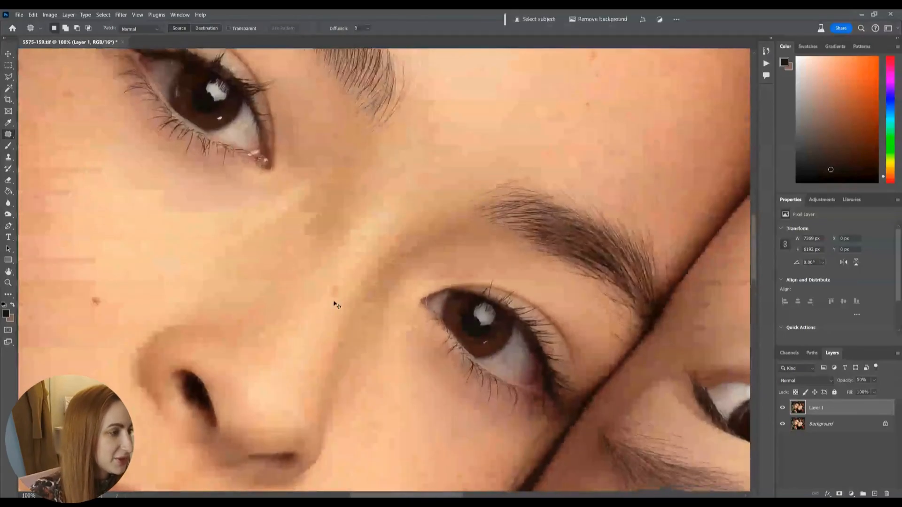
key(ctrl+e)
key(ctrl+minus)
key(ctrl+0)
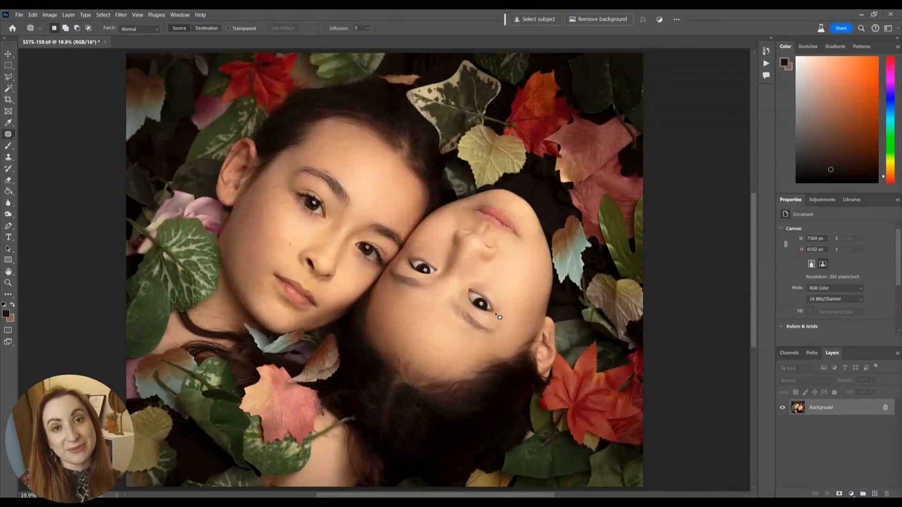
Step: Create a new layer in Soft Light mode filled with the neutral 50% gray
key(ctrl+shift+n)
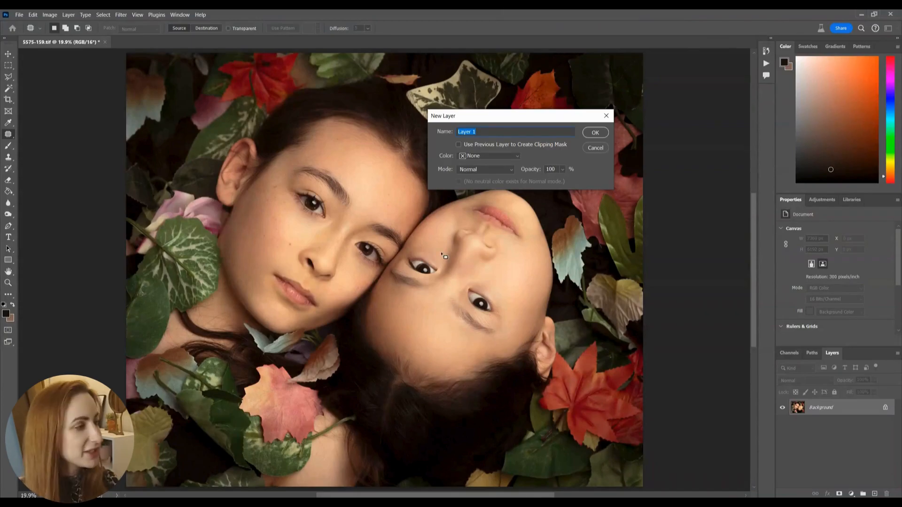
click(469, 170)
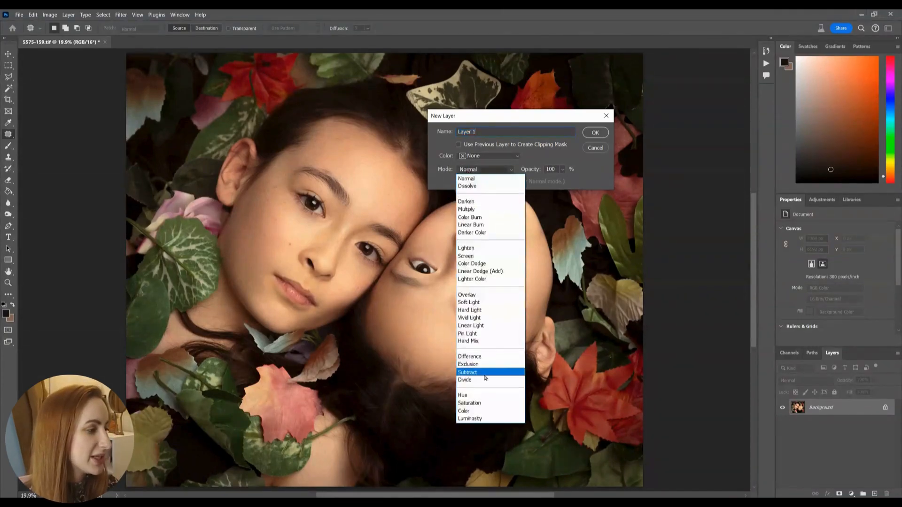
click(475, 303)
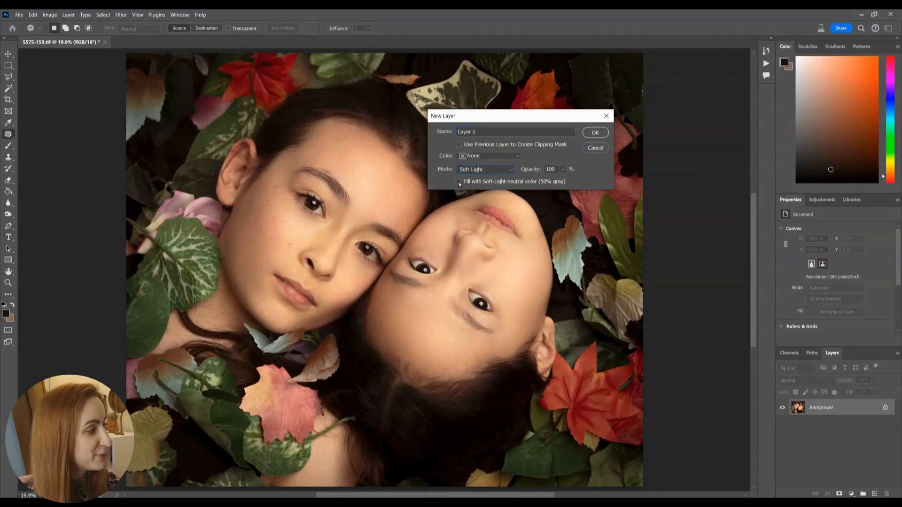
key(Return)
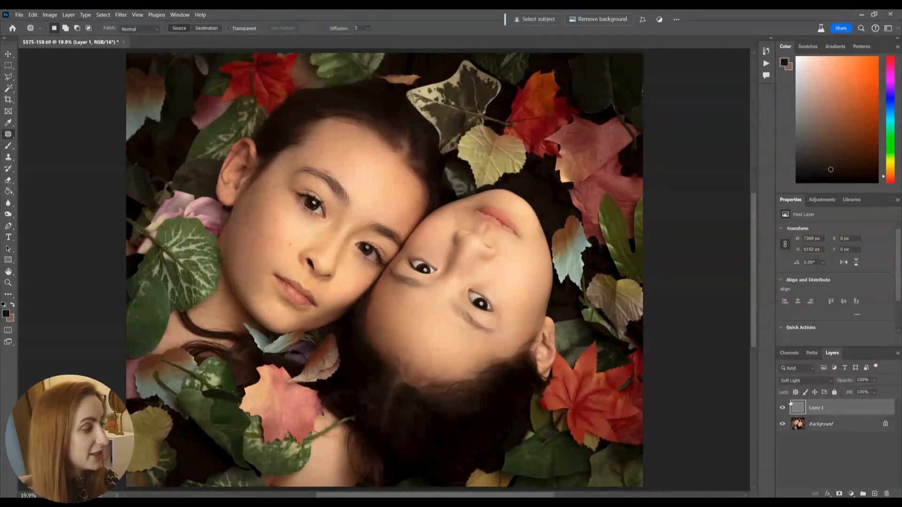
Step: Brighten the upright face's cheek highlights on the gray layer with the Dodge tool at Midtones and 20% exposure
click(8, 214)
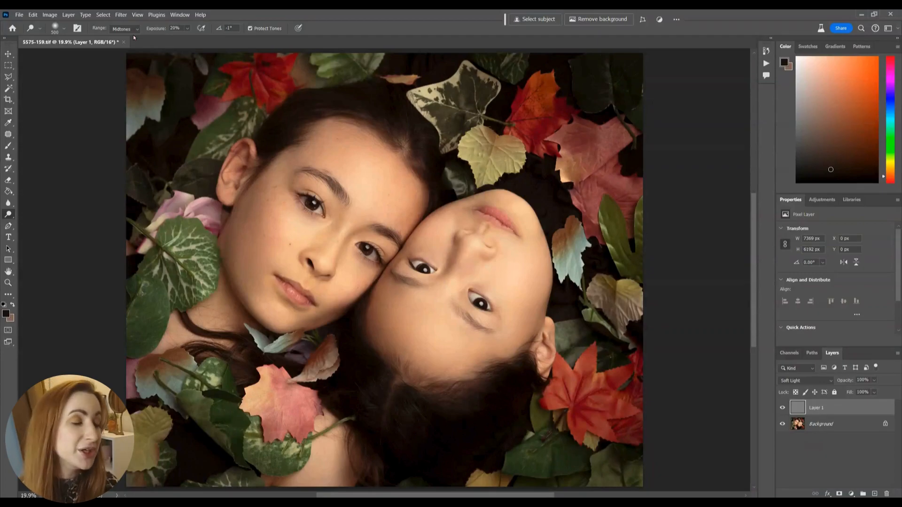
key(bracketright)
key(bracketright)
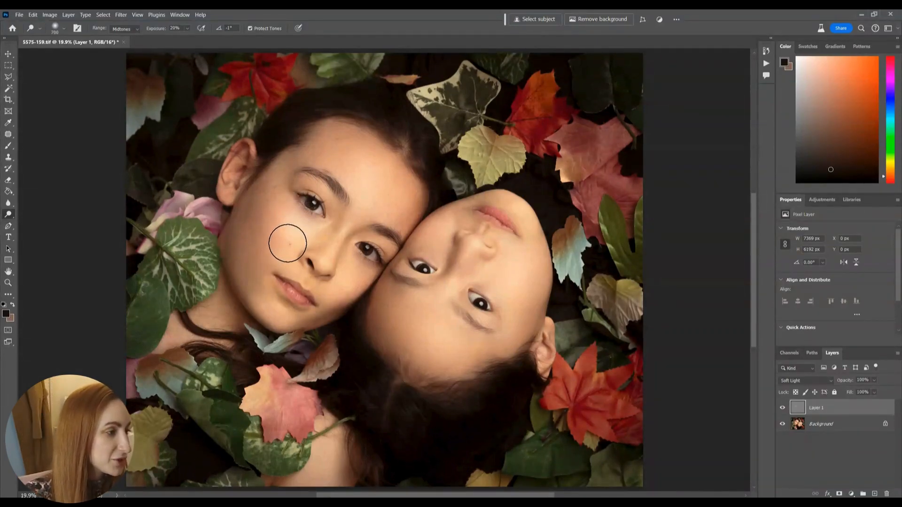
key(bracketright)
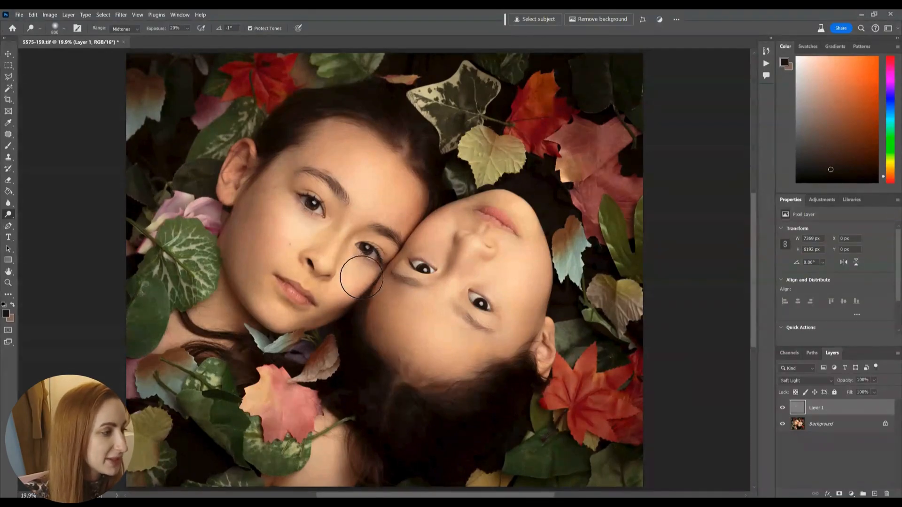
key(bracketright)
key(bracketleft)
key(bracketleft)
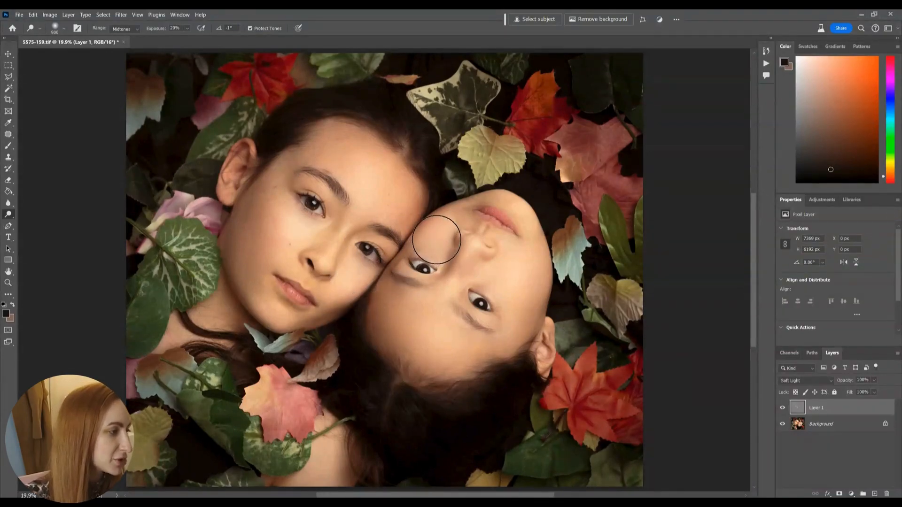
Step: Dodge the forehead highlights of both faces with an enlarged brush of about 1200 px
key(bracketright)
key(bracketright)
key(bracketright)
key(bracketright)
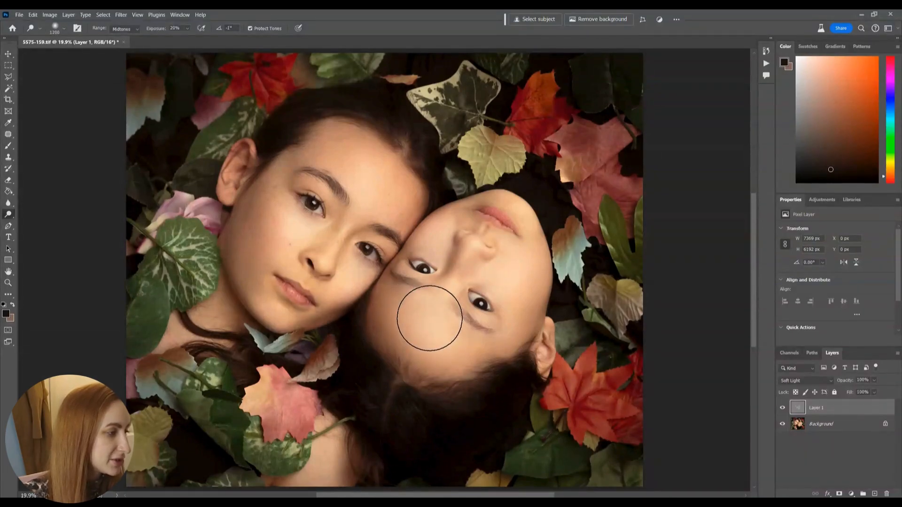
key(bracketright)
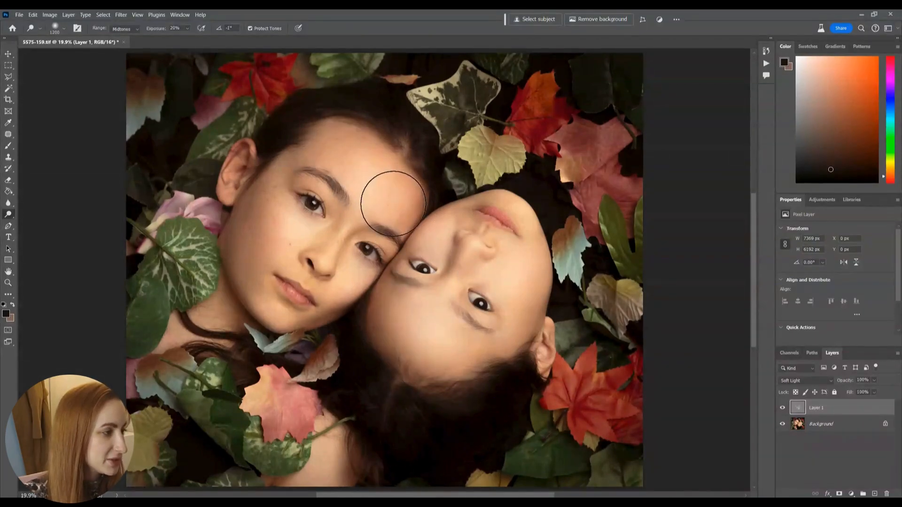
key(bracketleft)
key(bracketleft)
Step: Darken the upright face's temple and forehead edges with the Burn tool at Midtones and 20% exposure, using a 600 to 800 px brush
key(bracketleft)
key(shift+o)
key(bracketleft)
key(bracketleft)
key(bracketleft)
key(bracketleft)
key(bracketleft)
key(bracketleft)
key(bracketleft)
key(bracketleft)
key(bracketleft)
key(bracketleft)
key(bracketleft)
key(bracketleft)
key(bracketleft)
key(bracketleft)
key(bracketleft)
key(bracketleft)
key(bracketleft)
key(bracketleft)
key(bracketleft)
key(bracketleft)
key(bracketleft)
key(bracketleft)
key(bracketleft)
key(bracketleft)
key(bracketleft)
key(bracketleft)
key(bracketleft)
key(bracketleft)
key(bracketleft)
key(bracketleft)
key(bracketleft)
key(bracketleft)
key(bracketleft)
key(bracketleft)
key(bracketleft)
key(bracketleft)
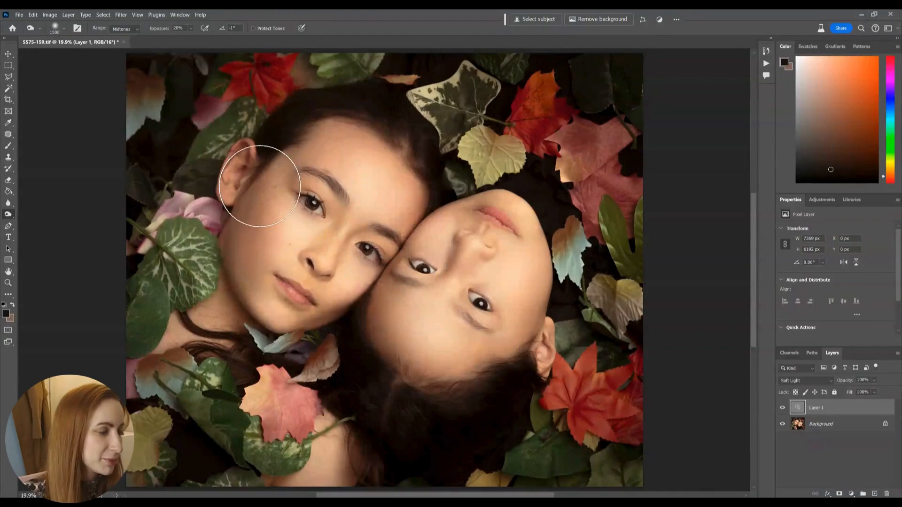
key(bracketleft)
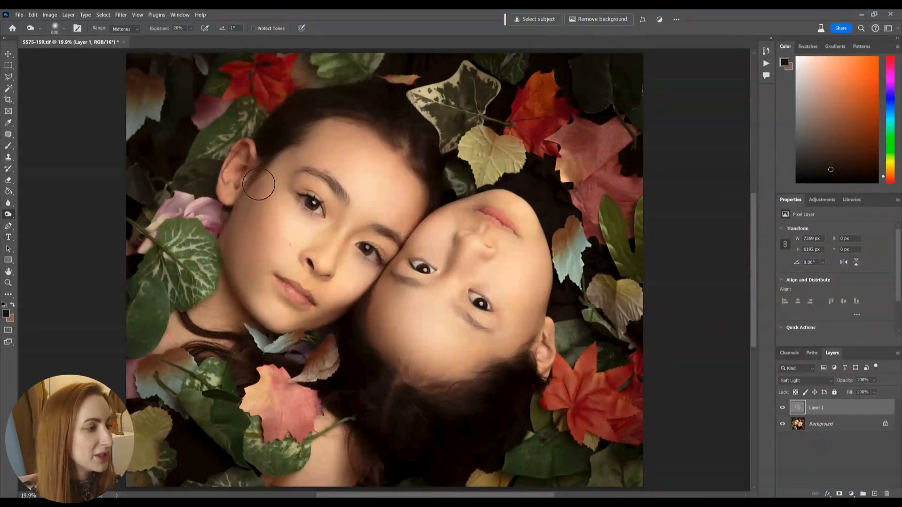
key(bracketright)
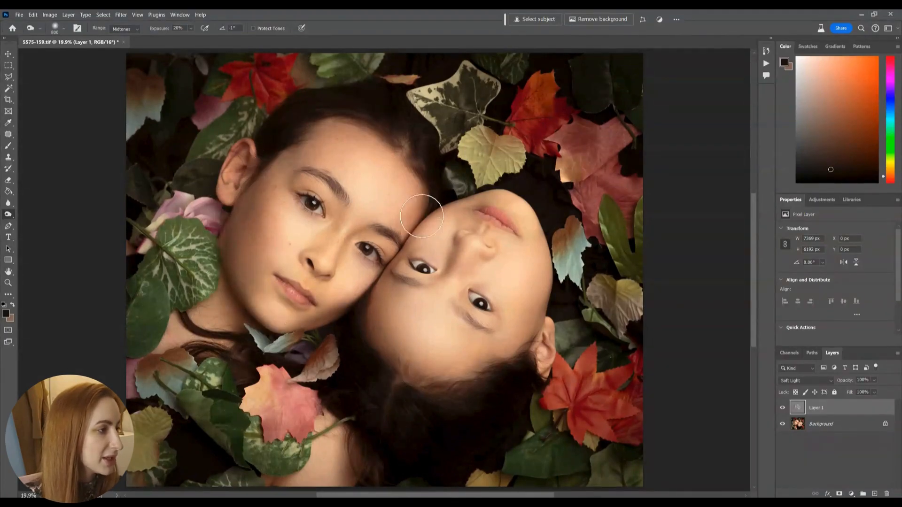
Step: Burn the temple and hairline edges of the upside-down face with a smaller brush of about 500 px
key(bracketleft)
key(bracketleft)
key(bracketleft)
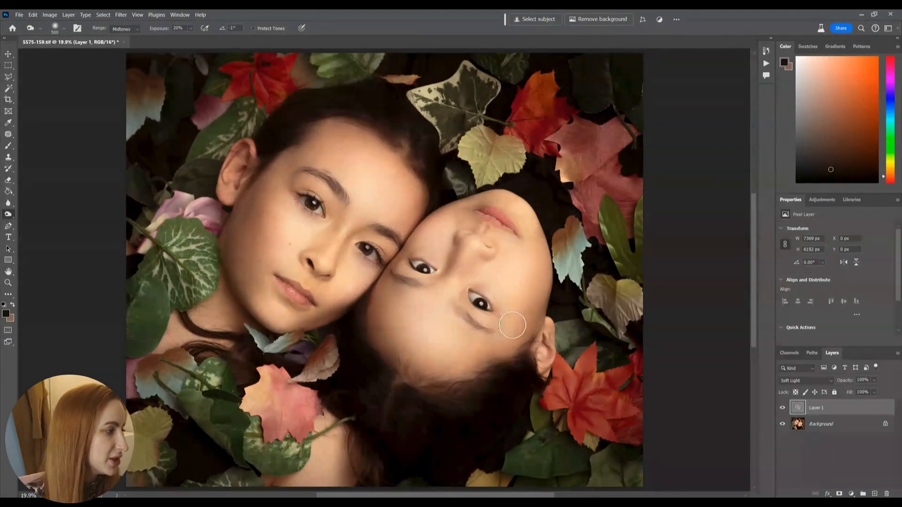
key(bracketleft)
key(bracketleft)
key(bracketleft)
key(bracketright)
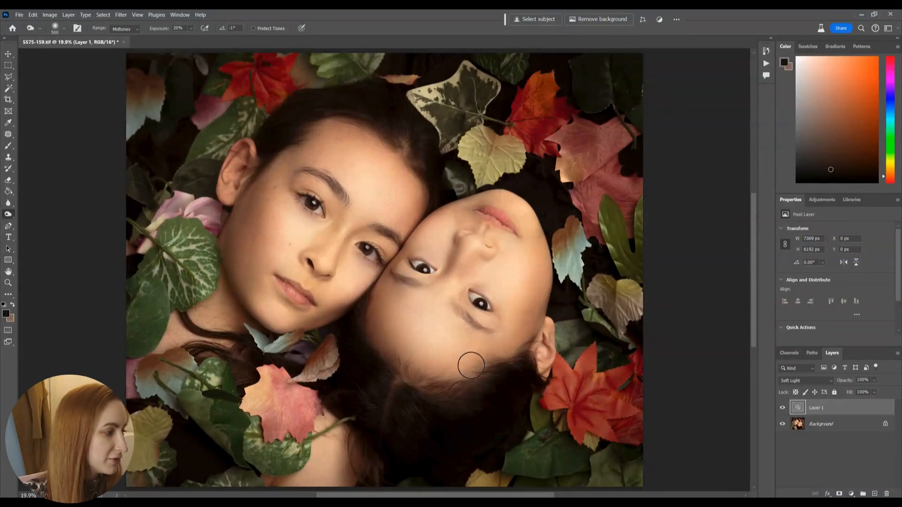
key(bracketleft)
Step: Burn the shadows on the upright subject's neck at about 700 px and beside the ear at about 600 px
key(bracketright)
key(bracketright)
key(bracketright)
key(bracketright)
key(bracketright)
key(bracketright)
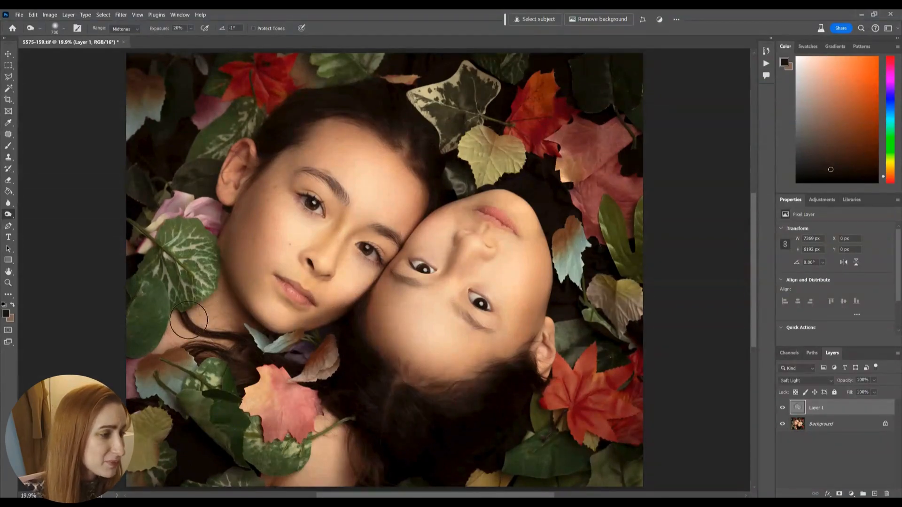
key(bracketleft)
key(bracketleft)
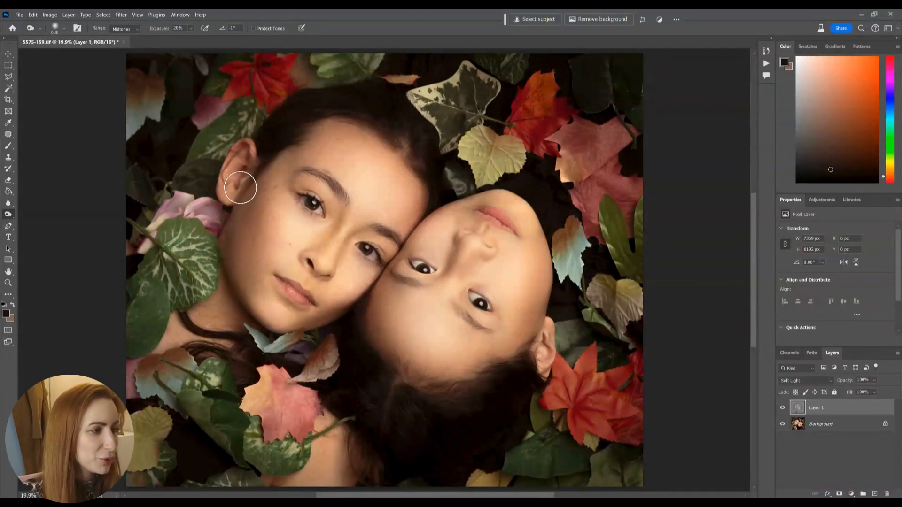
Step: Burn finer shadows on the upright face's outer cheek at 300 px and where the two faces meet at 200 px
key(bracketleft)
key(bracketleft)
key(bracketleft)
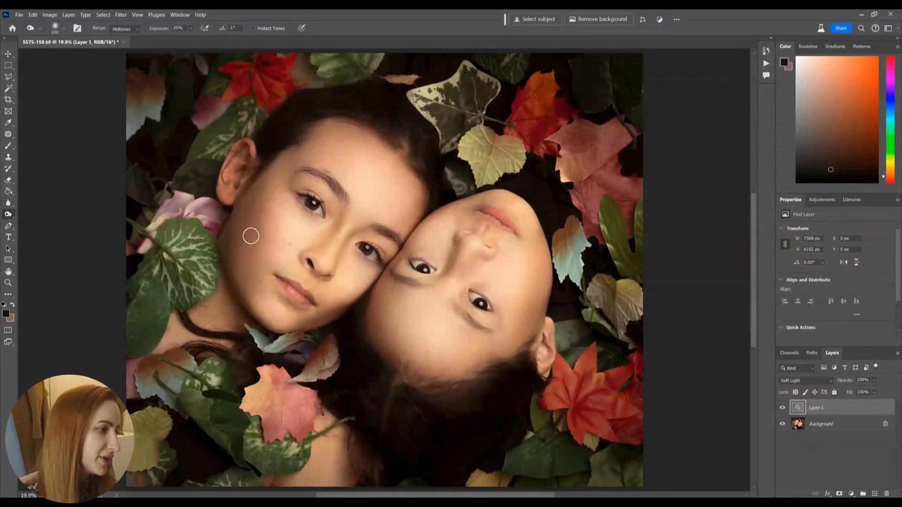
key(bracketleft)
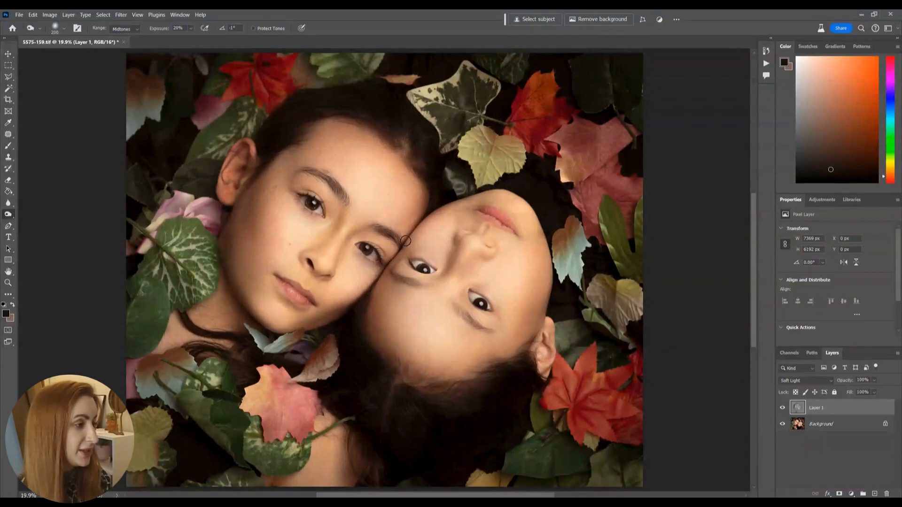
Step: Compare the portrait with and without the dodge and burn layer
click(782, 408)
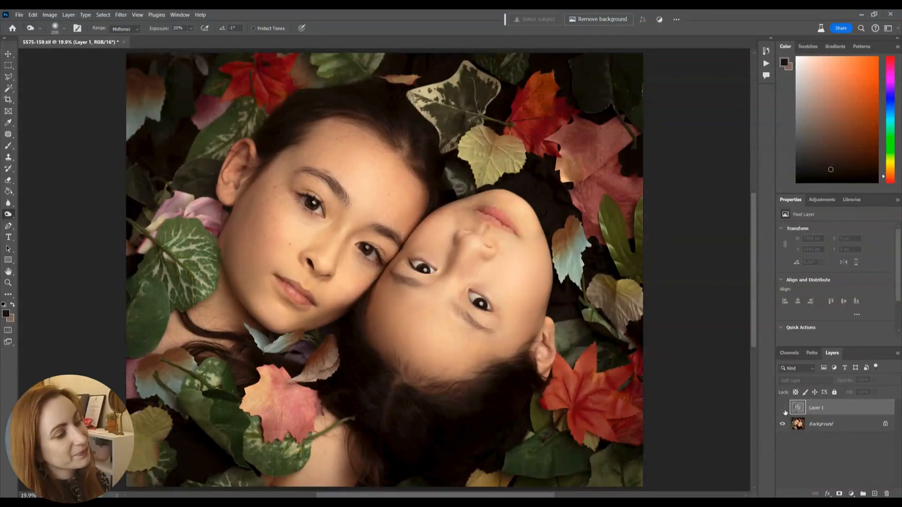
click(782, 410)
click(782, 409)
click(783, 410)
click(782, 409)
click(783, 409)
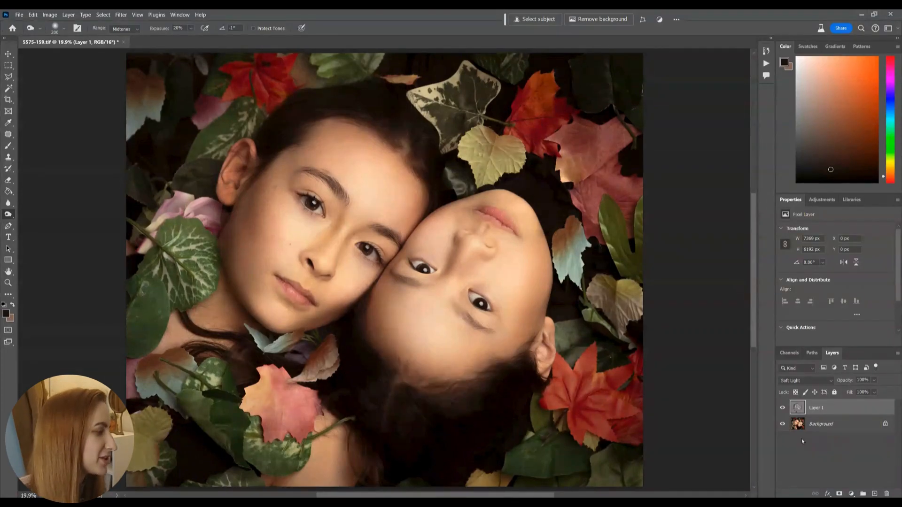
Step: Add a Selective Color adjustment layer above the dodge and burn layer and set Cyan to +2 in the Reds
click(851, 494)
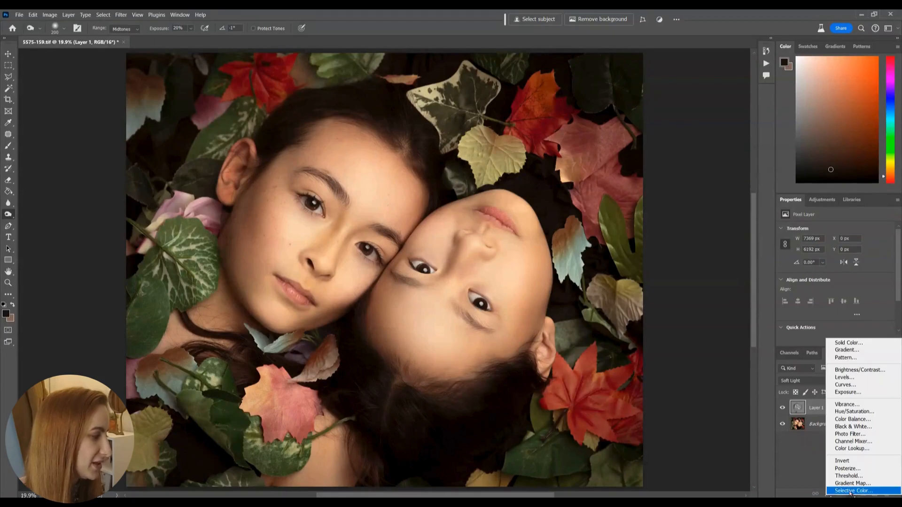
click(850, 491)
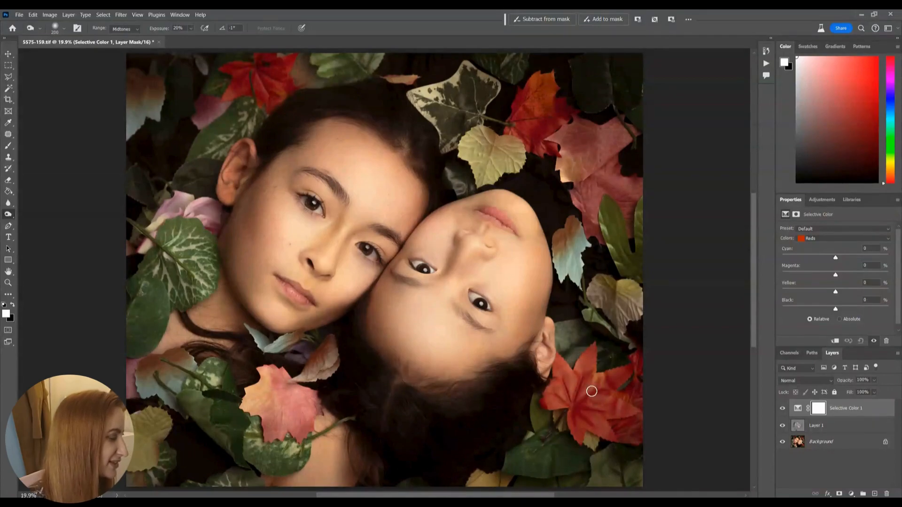
mouse_move(835, 258)
mouse_down()
mouse_move(807, 257)
mouse_move(858, 258)
mouse_move(806, 256)
mouse_move(855, 256)
mouse_move(819, 263)
mouse_move(836, 263)
mouse_up()
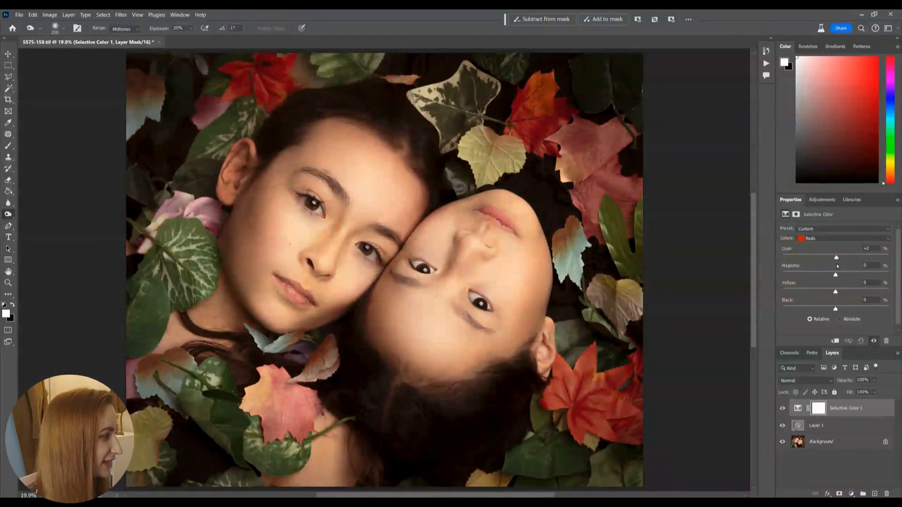
Step: Adjust the Greens in the Selective Color layer to Cyan -5, Magenta +100 and Yellow about +88
click(809, 240)
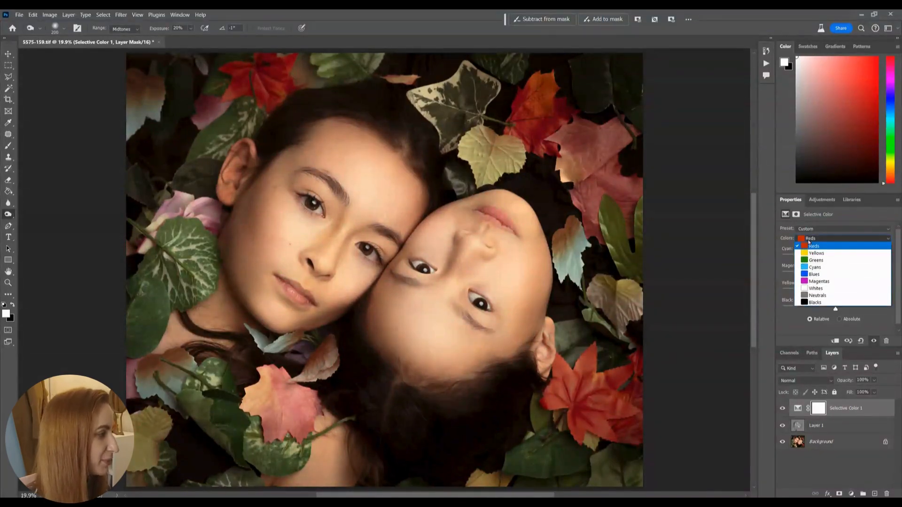
click(816, 257)
drag(813, 256, 830, 257)
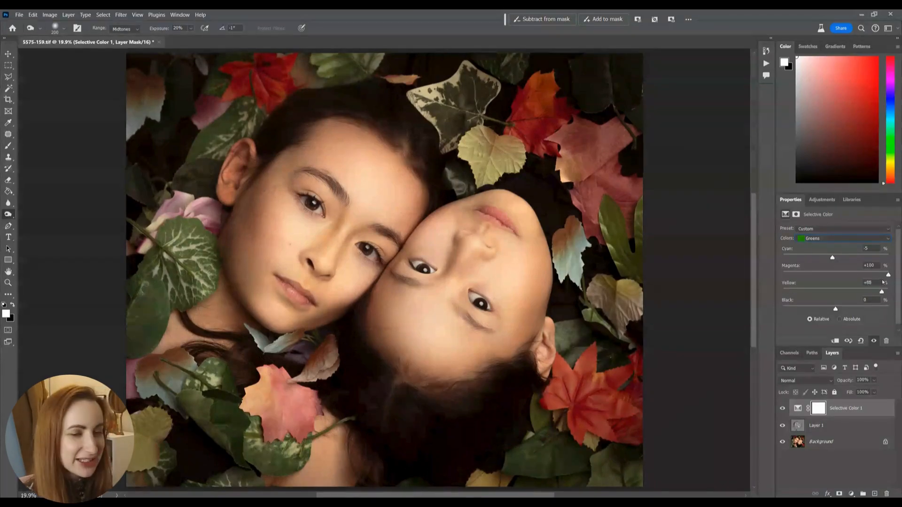
Step: Set the Selective Color Yellows to Cyan -100 and Magenta +5, and lower their Yellow amount below zero
click(841, 239)
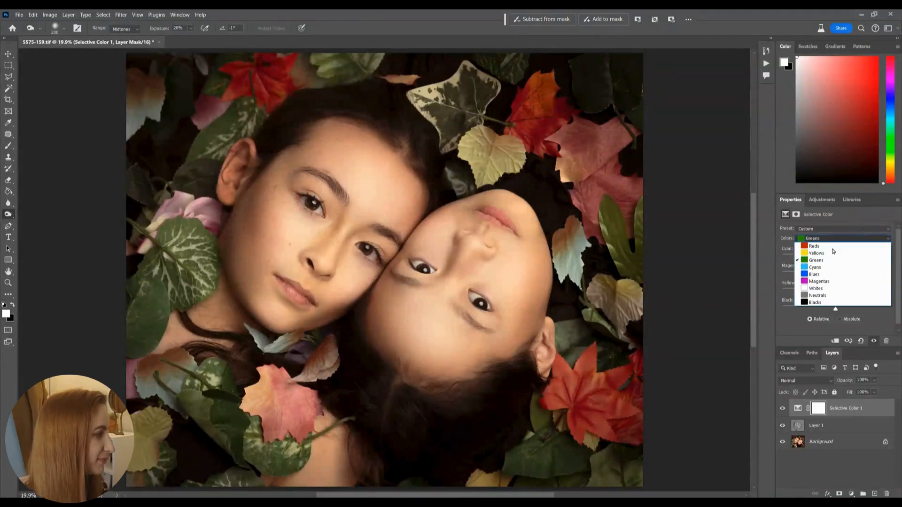
click(829, 254)
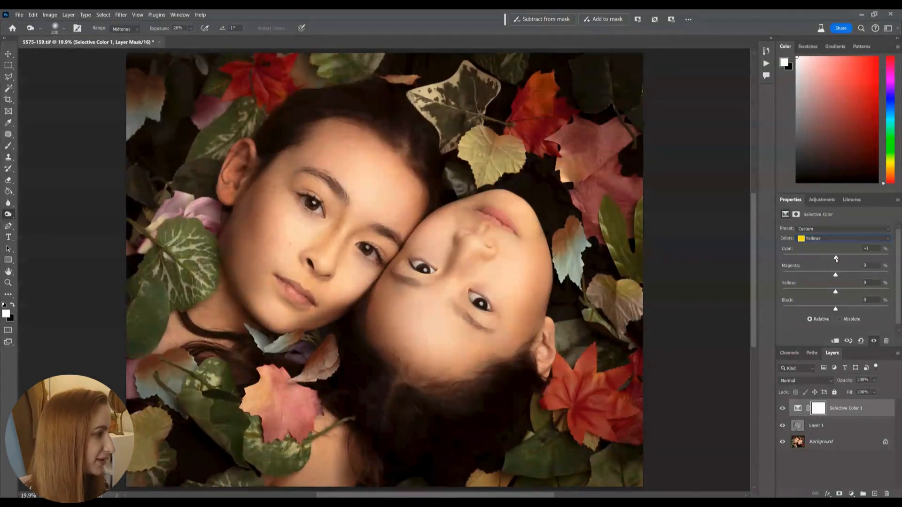
drag(776, 258, 840, 260)
drag(784, 262, 777, 260)
drag(835, 276, 867, 278)
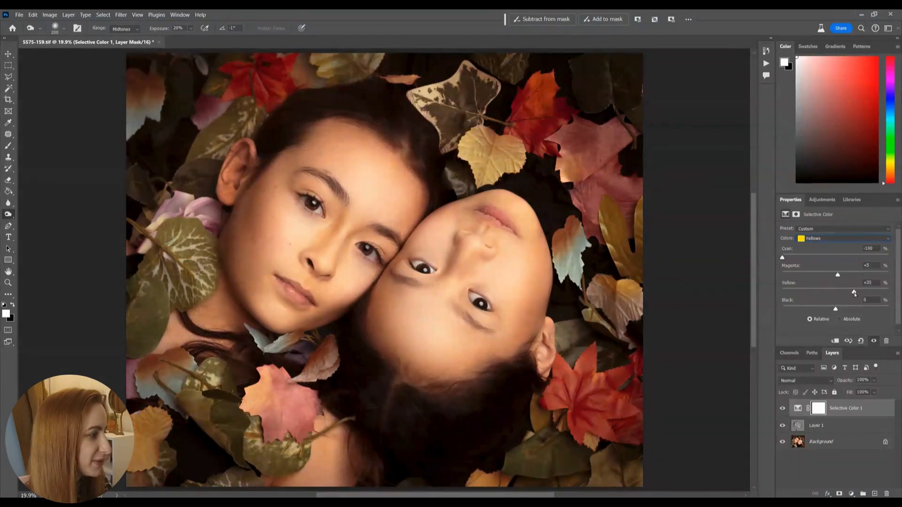
drag(853, 292, 822, 293)
Step: Set the Selective Color Magentas to Cyan -3, Magenta -31 and Yellow -29, and compare the image with and without the adjustment
click(808, 238)
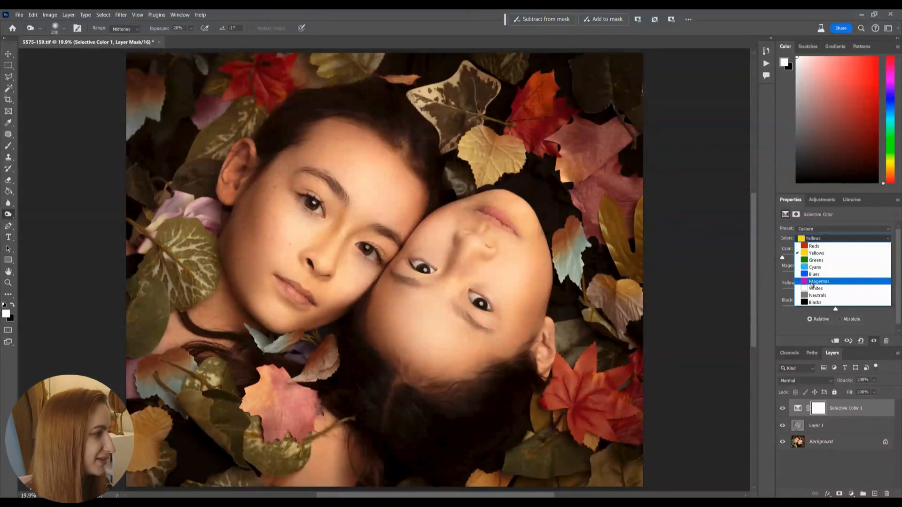
click(812, 281)
drag(821, 258, 820, 292)
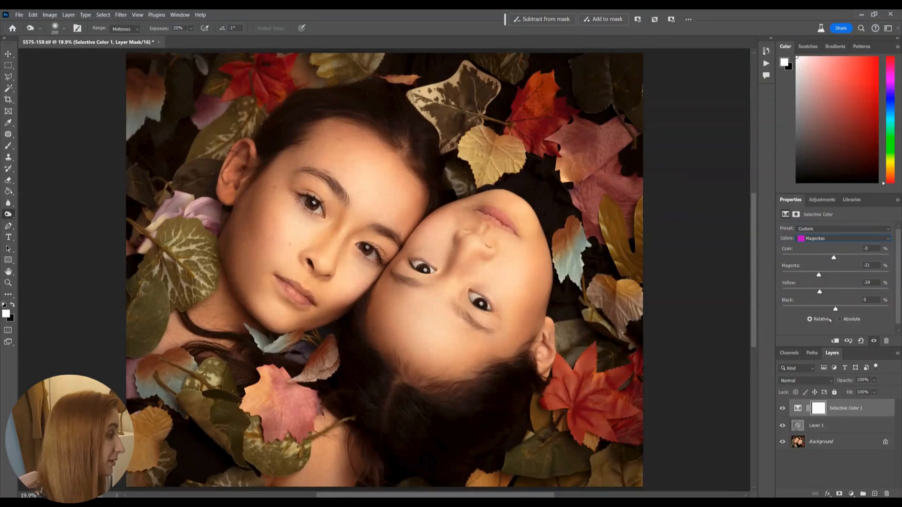
click(782, 408)
click(782, 409)
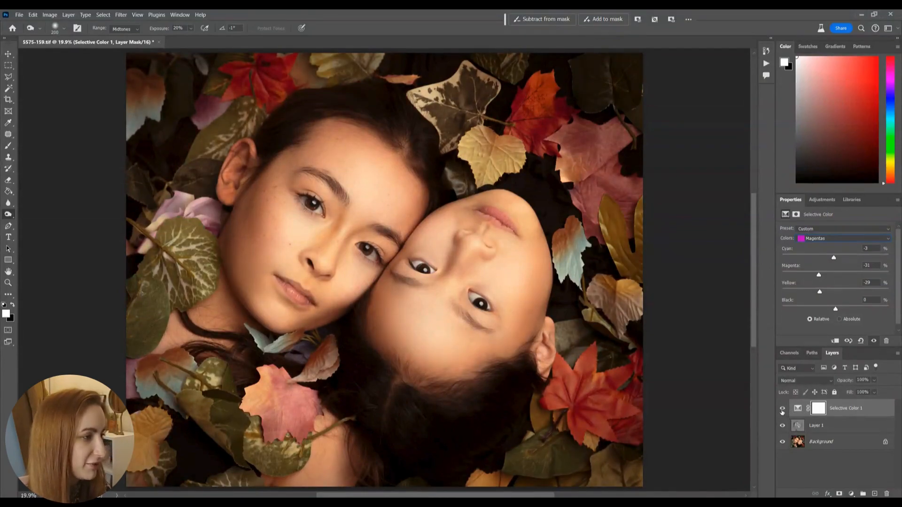
Step: Create a new layer above the Selective Color adjustment and sample a golden brown from the yellow leaf as the Brush color
click(840, 408)
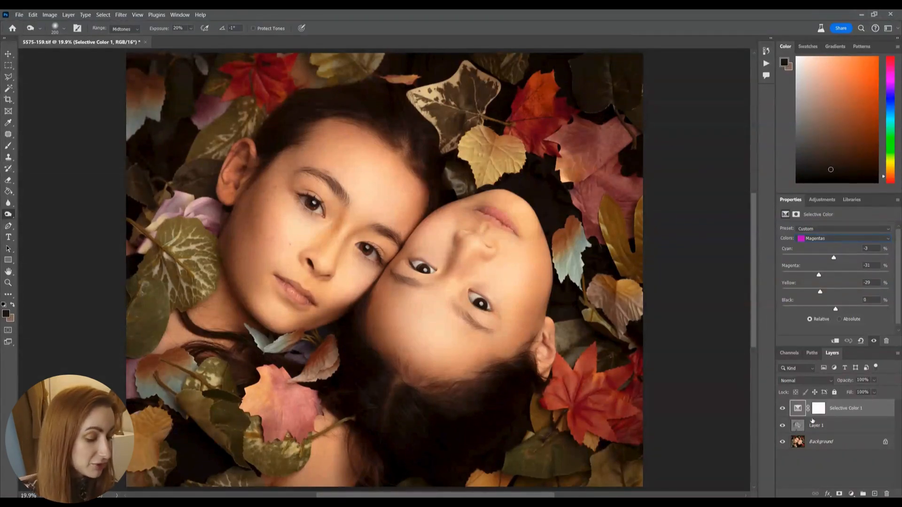
key(ctrl+shift+n)
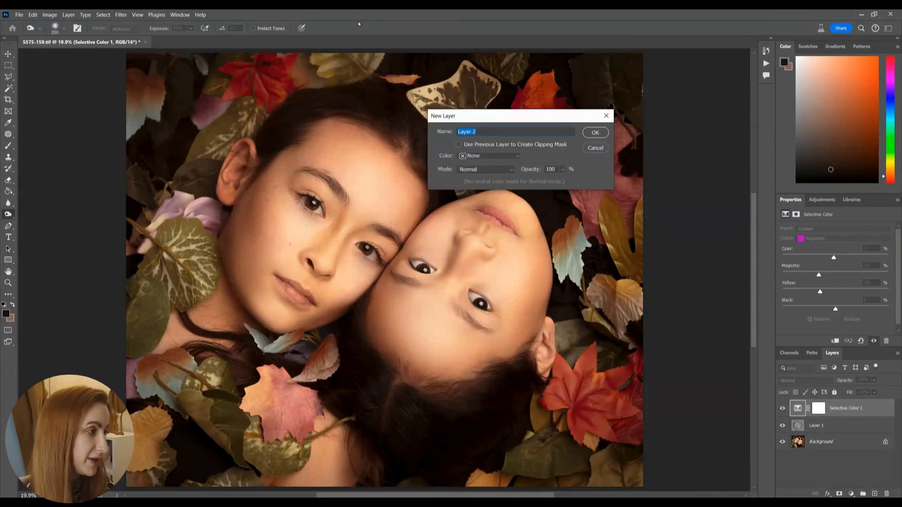
key(Return)
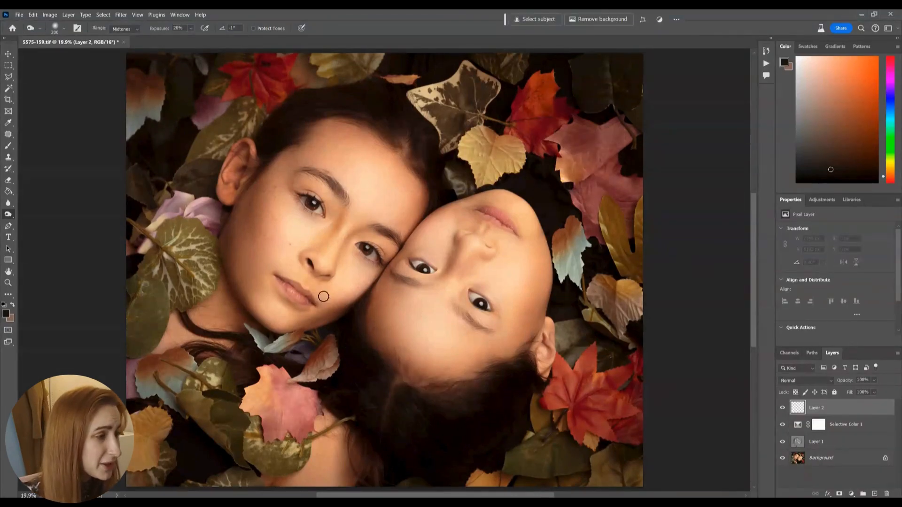
key(b)
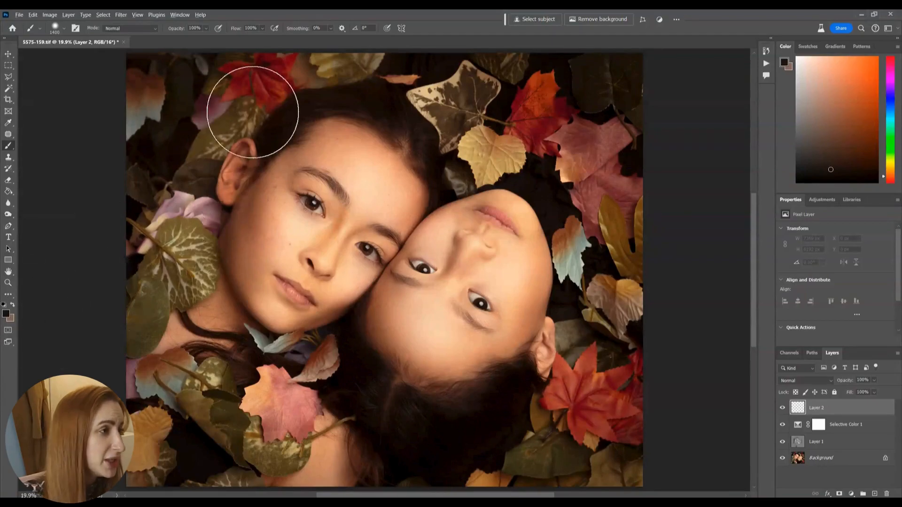
alt+click(618, 213)
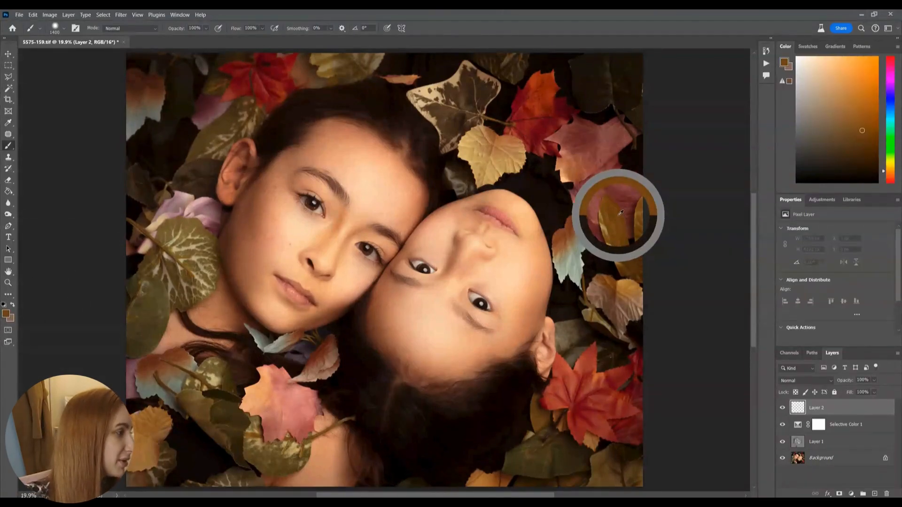
Step: Paint over the large veined leaf beside the upright face with an 1100 px brush and set the layer's blend mode to Hue
key(bracketleft)
key(bracketleft)
key(bracketleft)
drag(180, 246, 170, 255)
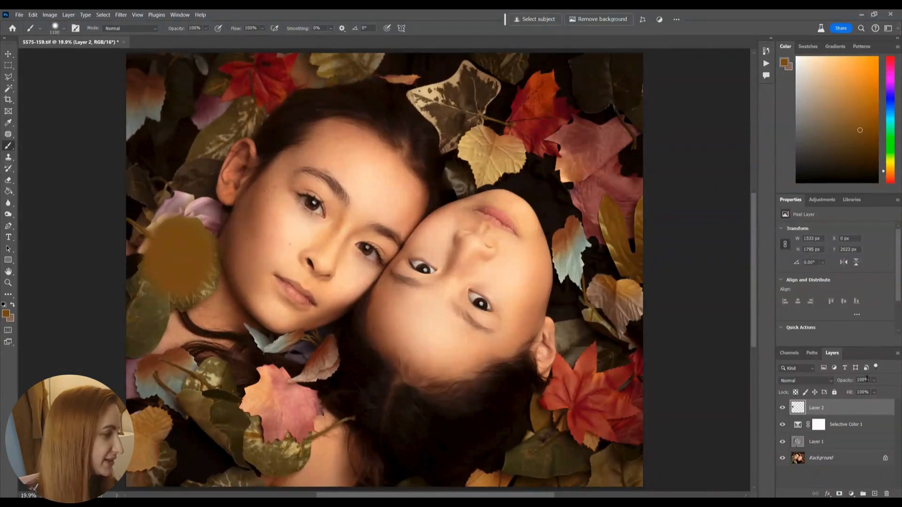
click(810, 378)
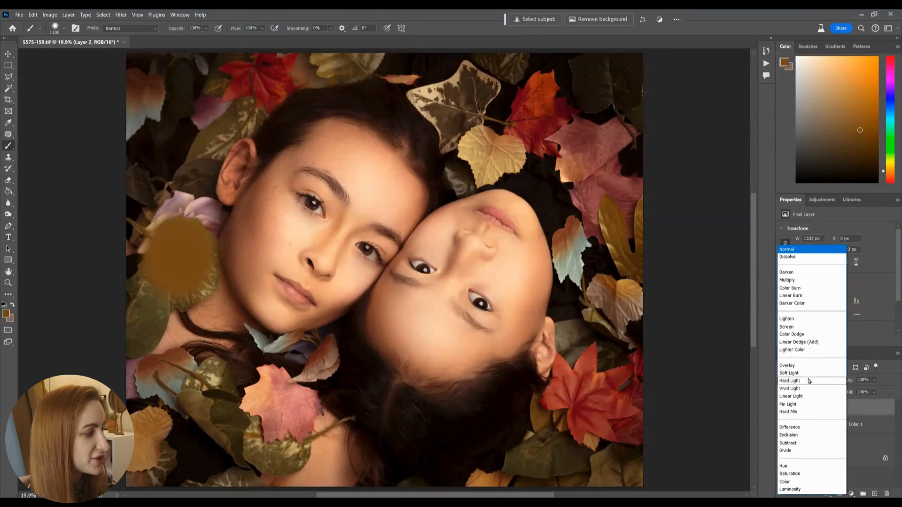
click(786, 466)
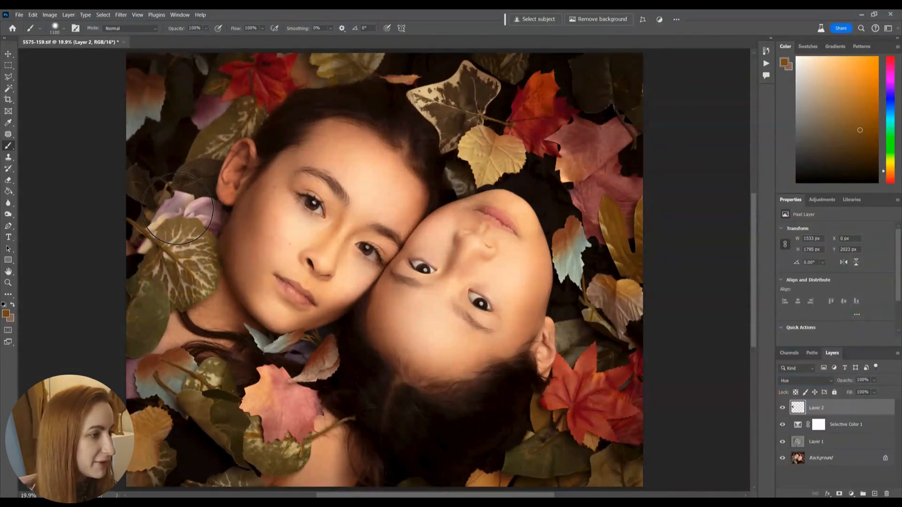
Step: Paint the golden-brown hue over the flower and leaves along the image's left side and the red leaves in its lower-right corner
mouse_move(174, 226)
mouse_down()
mouse_move(155, 218)
mouse_move(198, 121)
mouse_move(291, 58)
mouse_move(250, 85)
mouse_move(160, 88)
mouse_move(129, 117)
mouse_up()
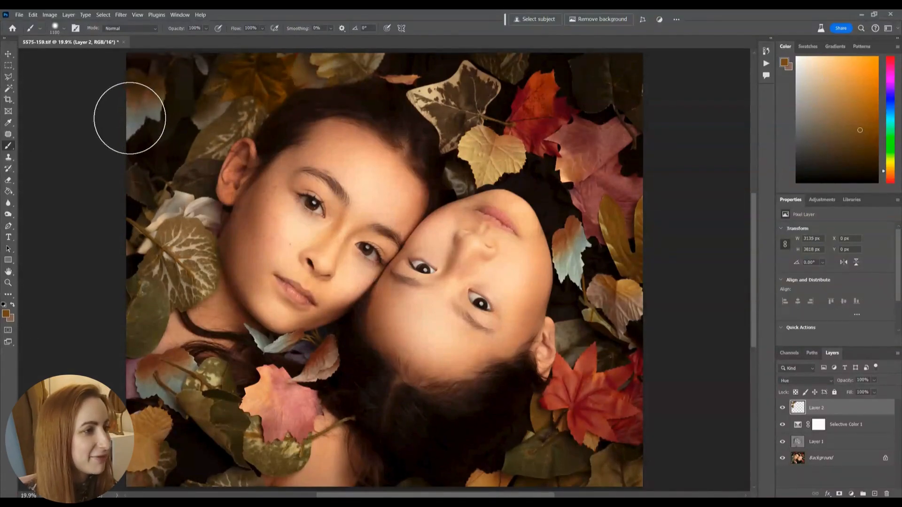
mouse_move(156, 344)
mouse_down()
mouse_move(143, 392)
mouse_move(182, 384)
mouse_move(143, 391)
mouse_move(124, 377)
mouse_move(155, 431)
mouse_move(142, 453)
mouse_move(154, 470)
mouse_up()
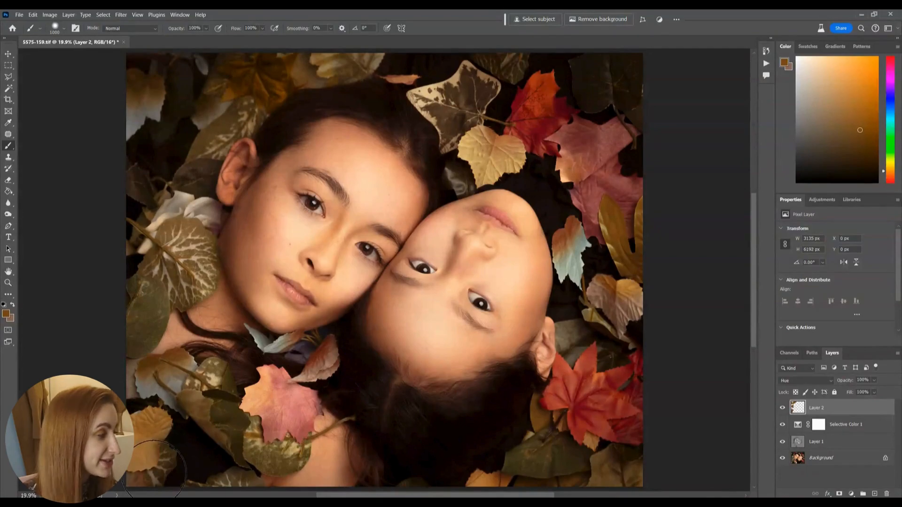
mouse_move(590, 385)
mouse_down()
mouse_move(610, 438)
mouse_move(657, 361)
mouse_up()
key(bracketleft)
key(bracketleft)
key(bracketleft)
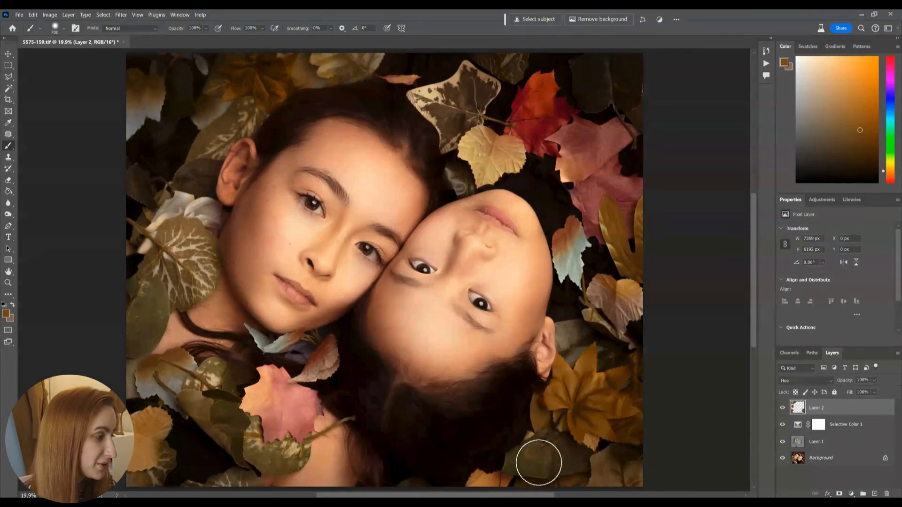
Step: Paint the golden-brown hue over the red and pink leaves in the image's upper-right area with a brush of about 1000 px
key(bracketright)
key(bracketright)
mouse_move(570, 135)
mouse_down()
mouse_move(637, 180)
mouse_move(571, 155)
mouse_move(528, 122)
mouse_move(545, 76)
mouse_up()
key(bracketright)
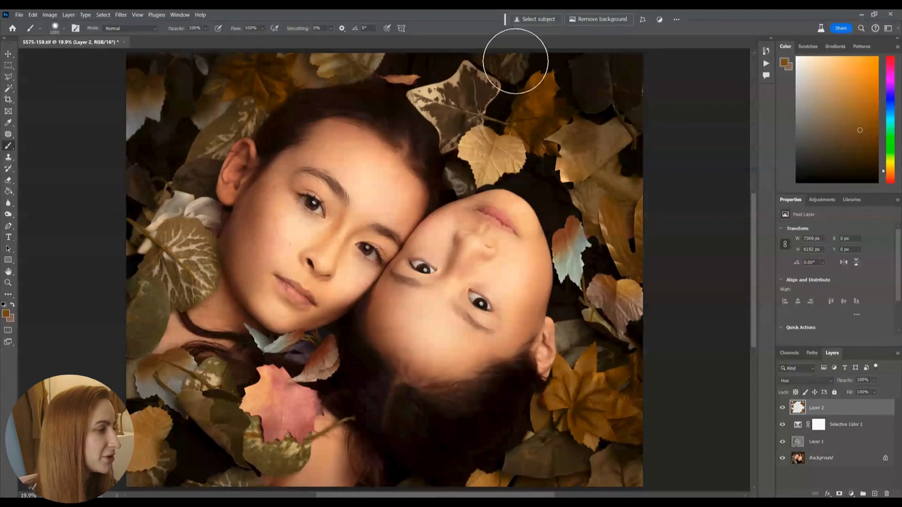
Step: Recolor the blue-tipped leaf beside the upside-down face and the small pink leaf above the upright subject's hair
key(bracketleft)
mouse_move(572, 238)
mouse_down()
mouse_move(577, 271)
mouse_move(575, 250)
mouse_up()
key(bracketright)
key(bracketright)
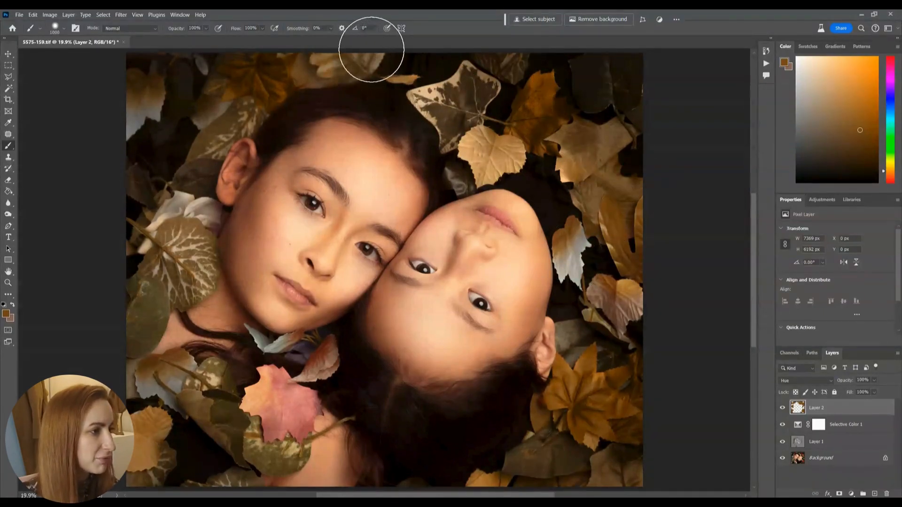
Step: Paint the golden-brown hue over the leaves in the image's upper-left area and the large pink-red leaf below the upright face
drag(137, 131, 161, 195)
key(bracketleft)
key(bracketleft)
mouse_move(283, 391)
mouse_down()
mouse_move(303, 401)
mouse_move(291, 400)
mouse_move(295, 422)
mouse_move(274, 429)
mouse_move(266, 426)
mouse_move(279, 383)
mouse_up()
key(bracketleft)
key(bracketleft)
Step: Recolor the small reddish leaf below the faces and the lower-left leaves with a 700 px brush, and compare Layer 2 hidden and shown
mouse_move(314, 377)
mouse_down()
mouse_move(328, 356)
mouse_move(278, 357)
mouse_move(250, 334)
mouse_move(237, 392)
mouse_move(241, 380)
mouse_move(187, 373)
mouse_move(154, 394)
mouse_move(164, 432)
mouse_move(150, 460)
mouse_up()
key([)
key(])
click(781, 409)
click(781, 409)
click(782, 410)
click(782, 409)
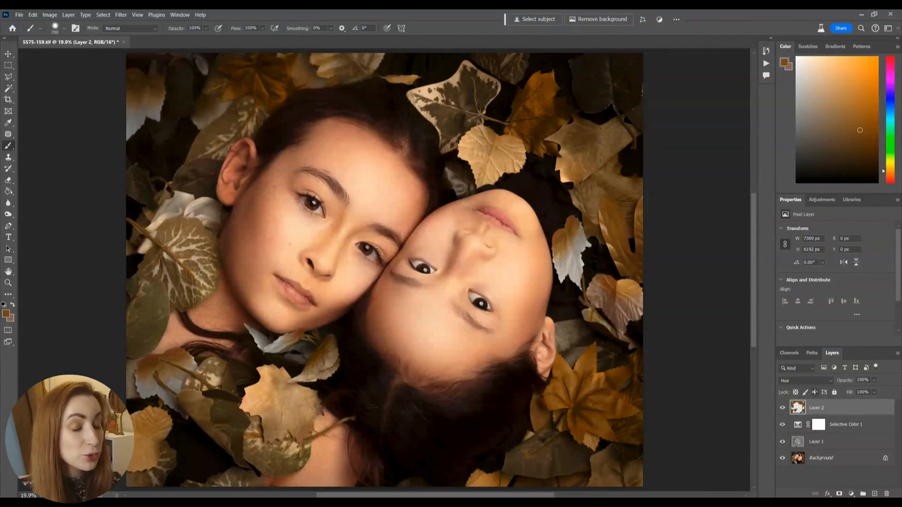
key(ctrl+u)
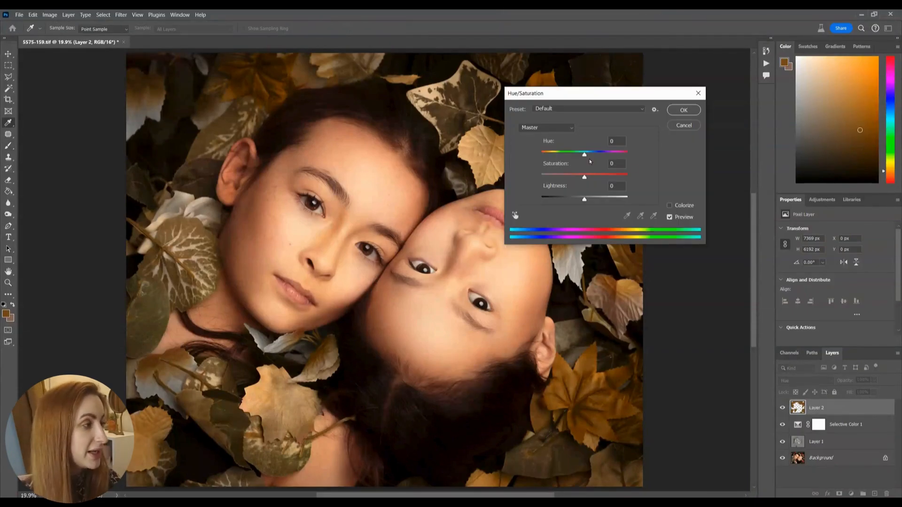
mouse_move(585, 155)
mouse_down()
mouse_move(624, 154)
mouse_move(549, 166)
mouse_move(587, 163)
mouse_up()
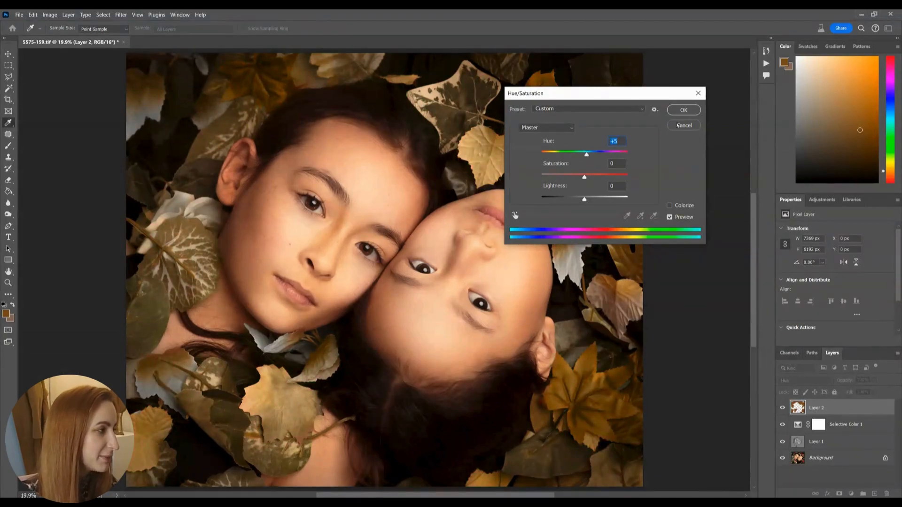
click(683, 125)
key(b)
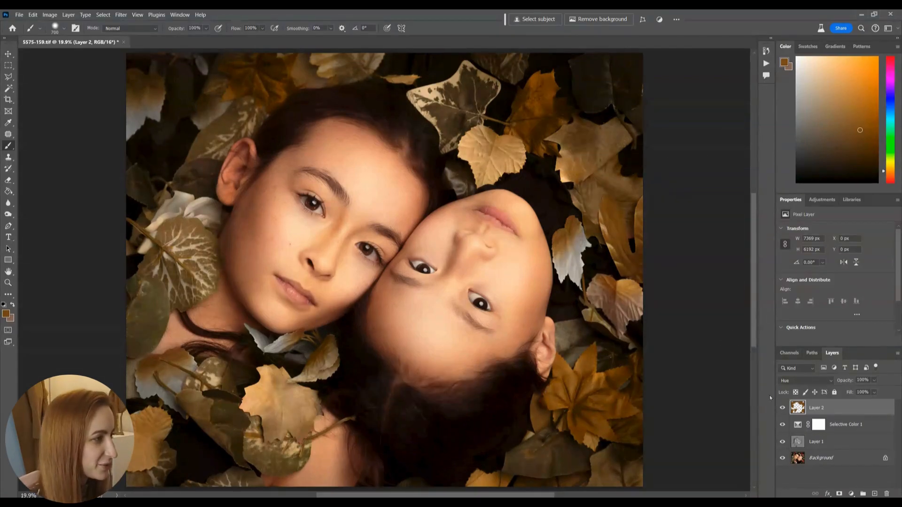
Step: Duplicate the Background layer and apply a Gaussian Blur with a 47 px radius to the copy
click(812, 463)
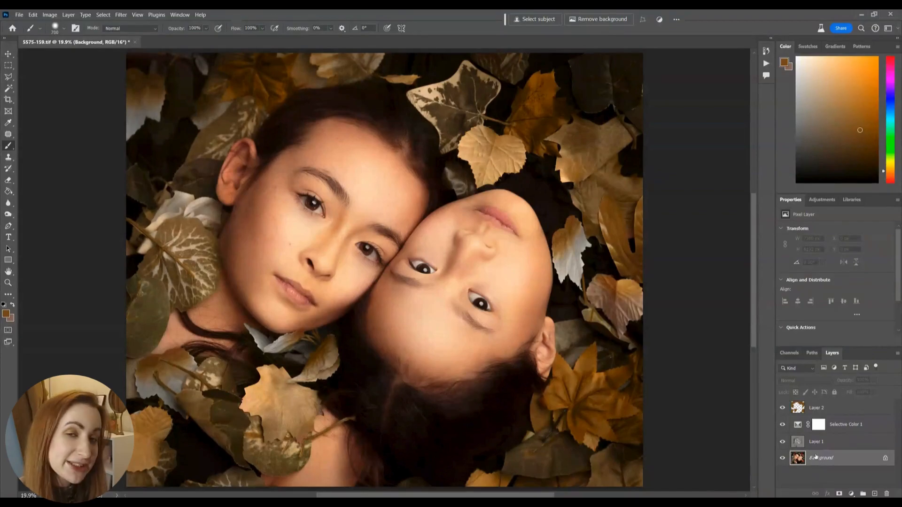
key(ctrl+j)
click(121, 15)
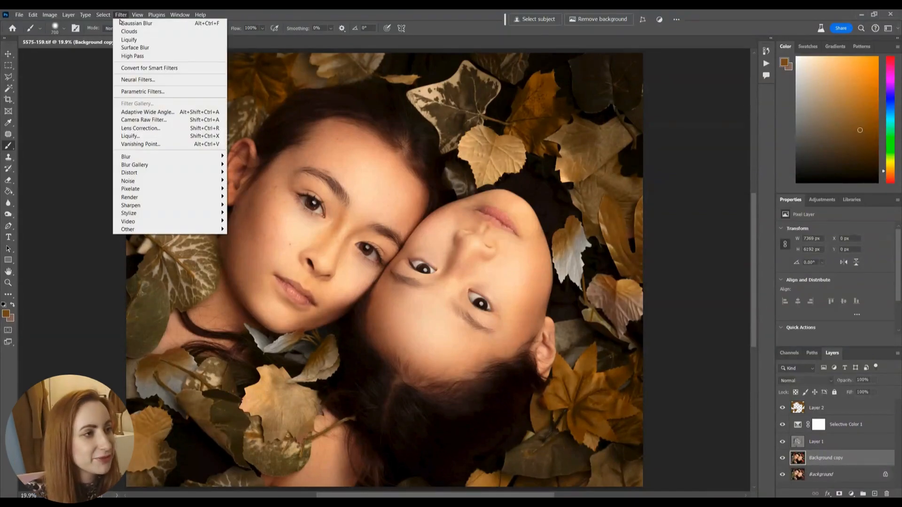
mouse_move(220, 158)
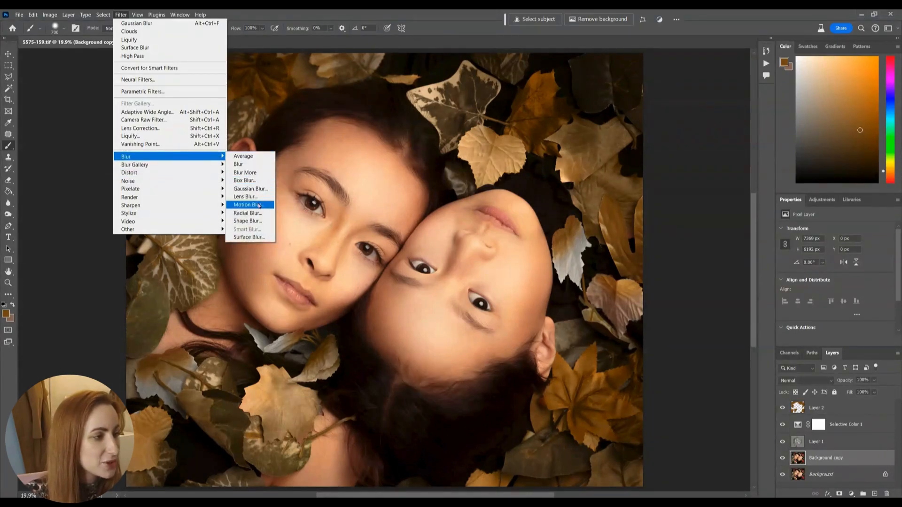
click(258, 190)
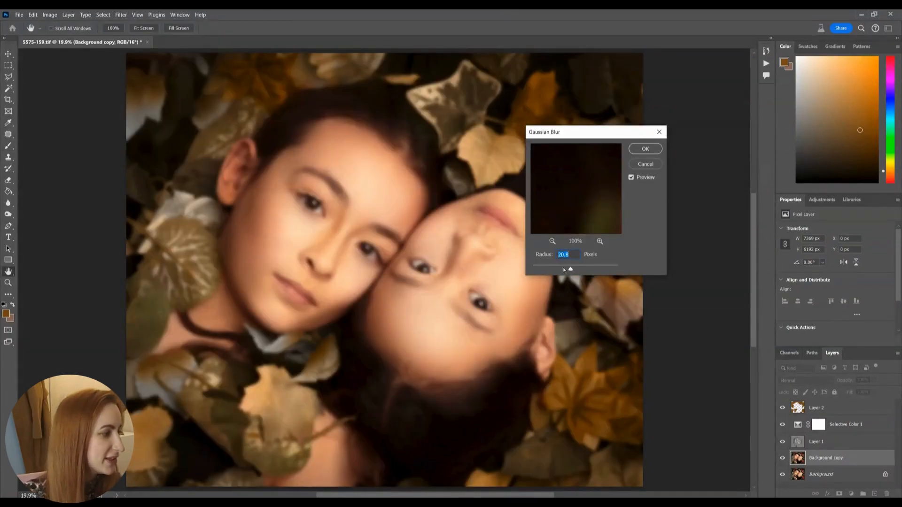
drag(572, 270, 576, 271)
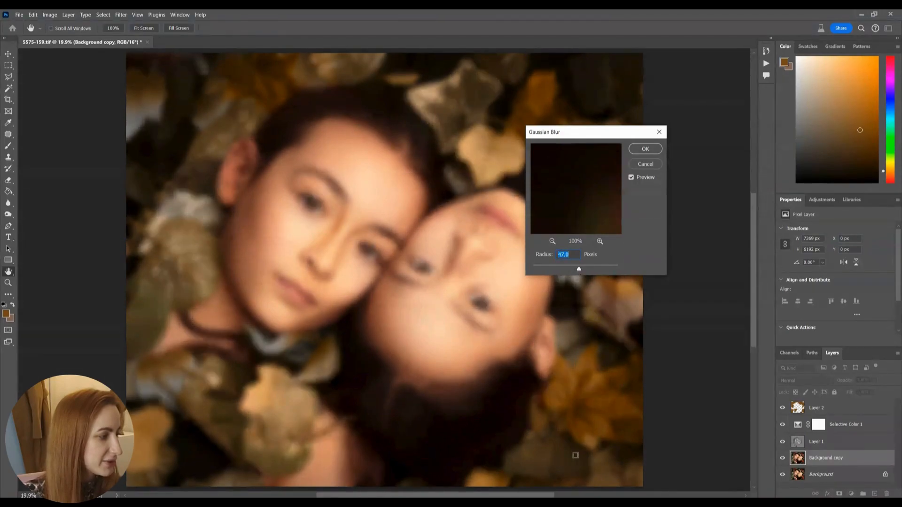
key(Return)
key(b)
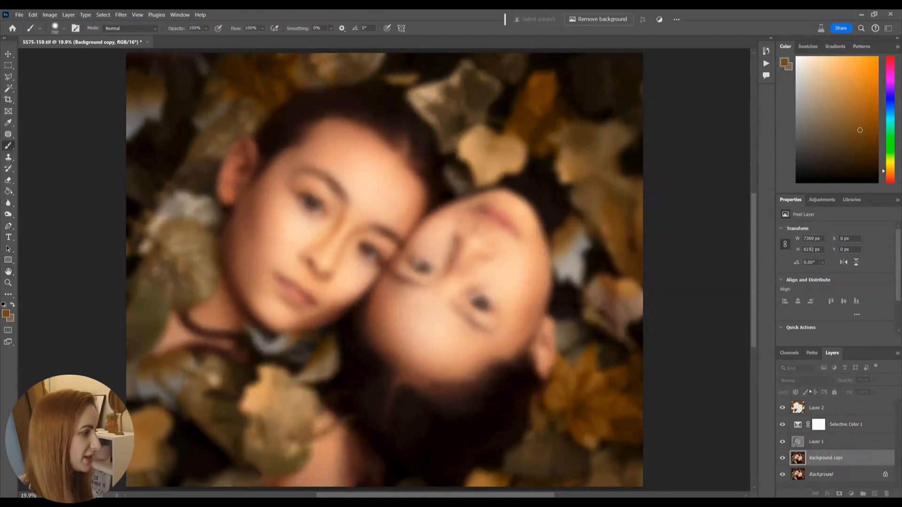
Step: Add a black mask to the blurred copy and reveal the blur over the lower-right and right-hand leaves with a 1000 px white brush
click(839, 493)
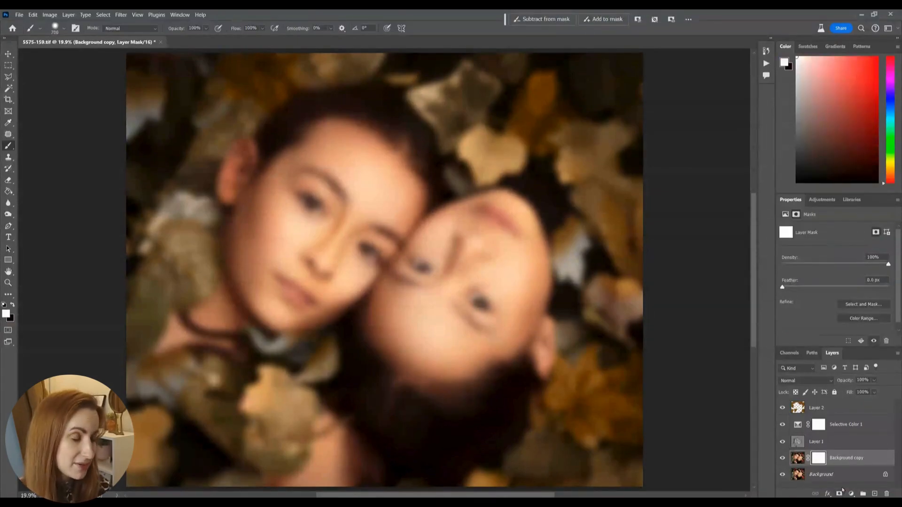
key(ctrl+i)
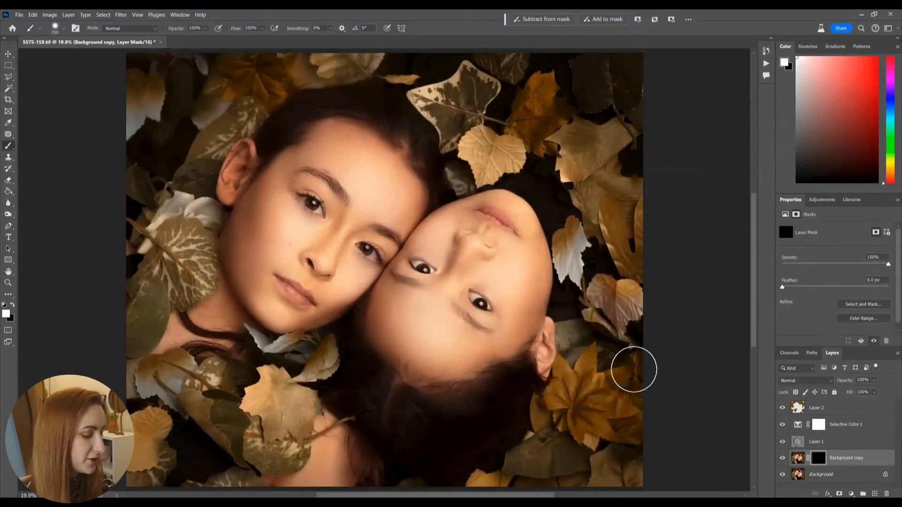
key(bracketright)
key(bracketright)
key(bracketright)
mouse_move(579, 402)
mouse_down()
mouse_move(600, 373)
mouse_move(583, 433)
mouse_move(615, 453)
mouse_move(570, 380)
mouse_up()
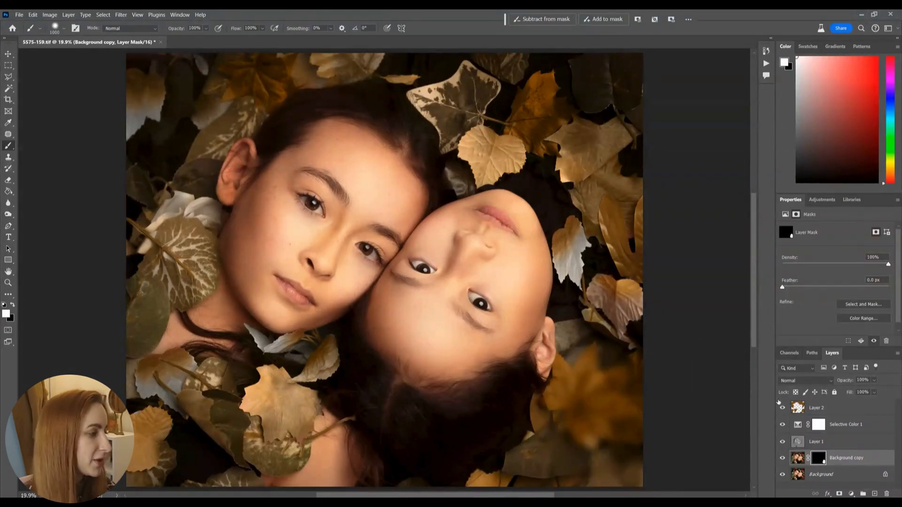
mouse_move(621, 231)
mouse_down()
mouse_move(585, 162)
mouse_move(606, 238)
mouse_up()
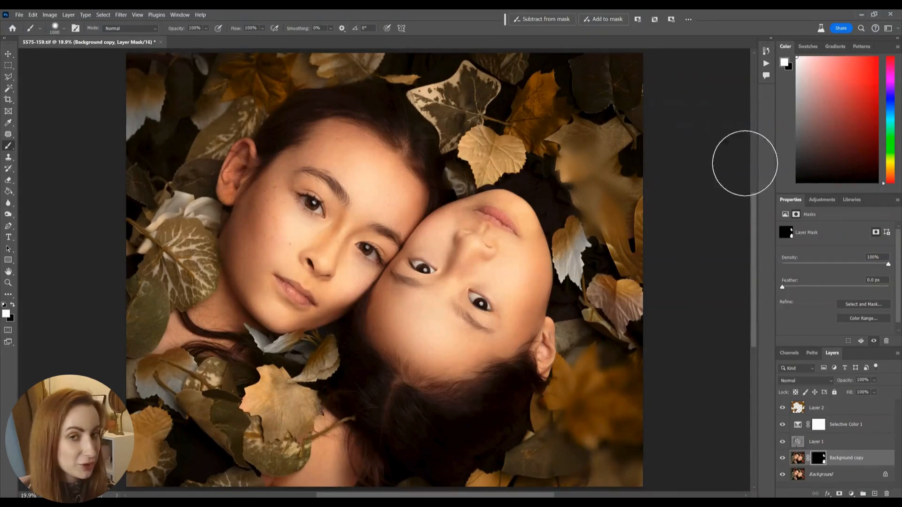
Step: Lower the blurred copy's opacity to 29%, reveal it over the remaining leaves around the faces, and compare it hidden and shown
click(873, 380)
click(854, 393)
mouse_move(591, 329)
mouse_down()
mouse_move(610, 304)
mouse_move(612, 290)
mouse_move(544, 140)
mouse_move(465, 135)
mouse_move(450, 81)
mouse_move(519, 63)
mouse_move(587, 82)
mouse_move(325, 52)
mouse_move(255, 67)
mouse_move(228, 87)
mouse_move(172, 75)
mouse_move(134, 105)
mouse_move(170, 227)
mouse_move(188, 198)
mouse_move(124, 325)
mouse_move(255, 334)
mouse_move(283, 398)
mouse_move(266, 404)
mouse_move(318, 368)
mouse_move(272, 360)
mouse_move(263, 435)
mouse_move(303, 436)
mouse_move(225, 448)
mouse_move(121, 445)
mouse_move(193, 403)
mouse_move(146, 371)
mouse_move(158, 309)
mouse_up()
key(])
key([)
key([)
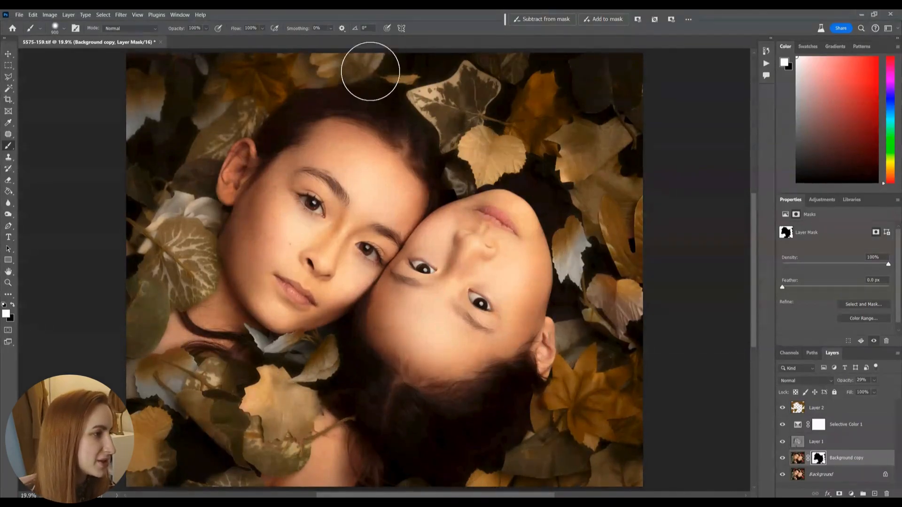
click(782, 459)
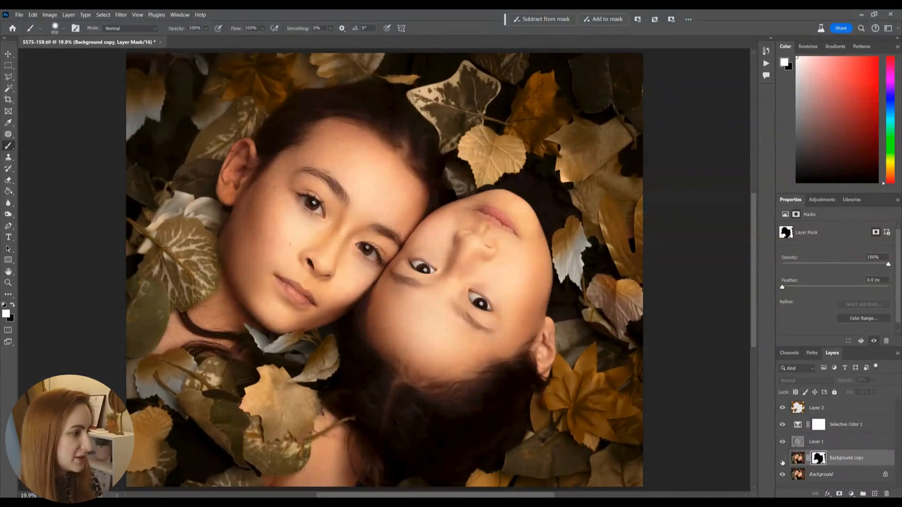
click(782, 459)
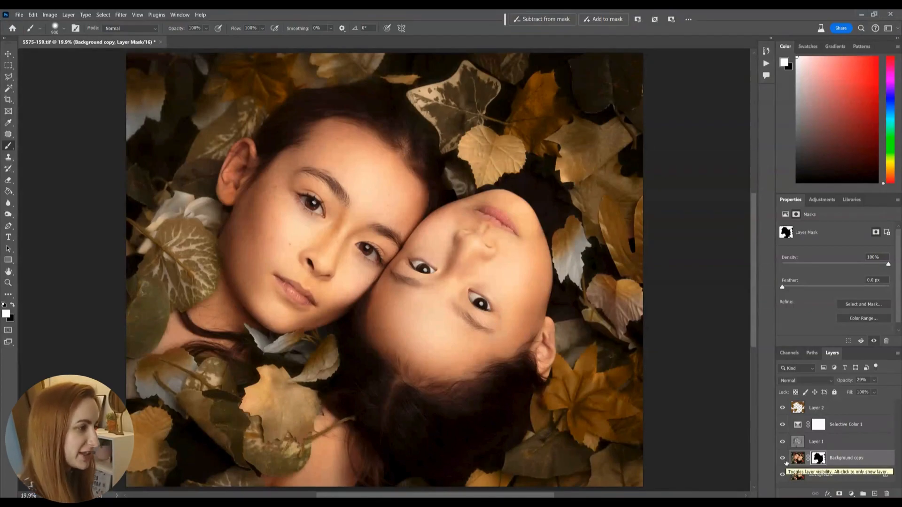
Step: Burn the pale leaf beside the upside-down face and the bright leaf under the upright chin on Layer 1 at 20% exposure
click(814, 443)
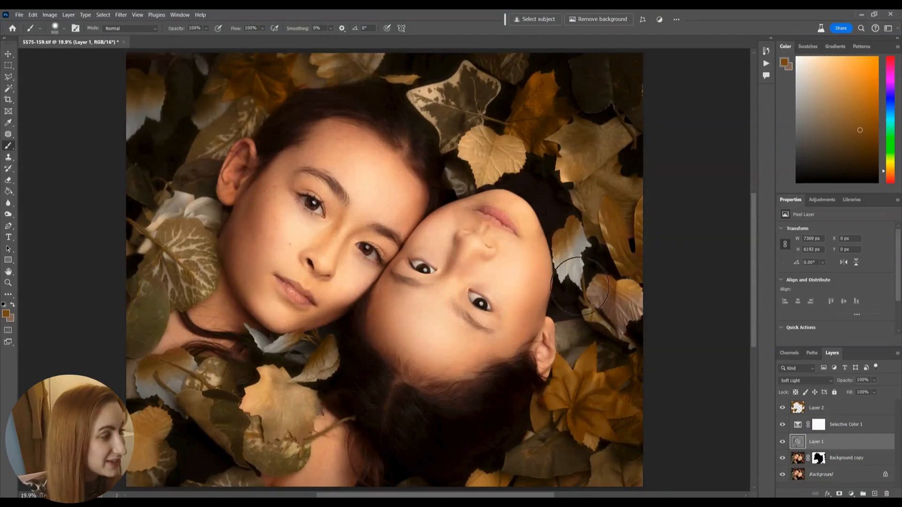
key(o)
key(bracketright)
key(bracketright)
key(bracketright)
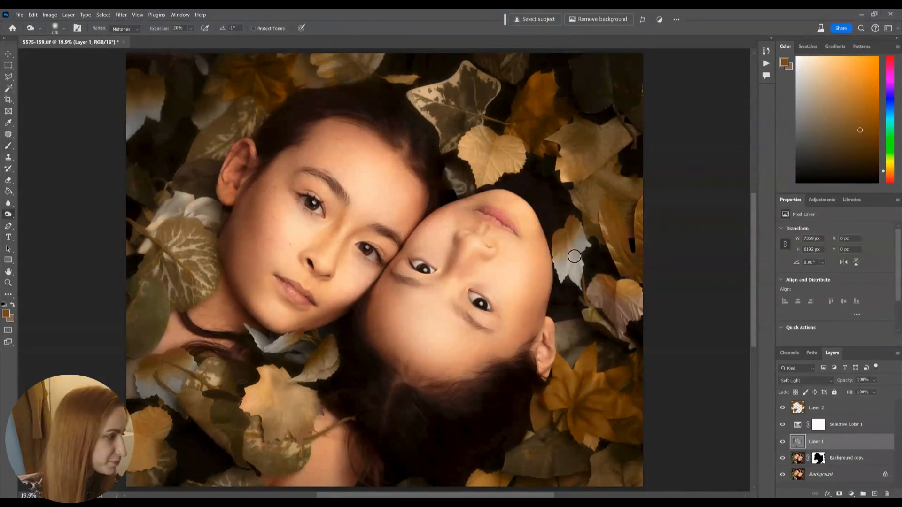
mouse_move(576, 280)
mouse_down()
mouse_move(585, 235)
mouse_move(572, 272)
mouse_move(566, 256)
mouse_move(561, 266)
mouse_move(568, 280)
mouse_move(590, 250)
mouse_move(588, 225)
mouse_move(567, 285)
mouse_move(559, 256)
mouse_move(587, 262)
mouse_up()
key(bracketleft)
key(bracketleft)
mouse_move(279, 345)
mouse_down()
mouse_move(256, 342)
mouse_move(286, 340)
mouse_move(259, 347)
mouse_up()
Step: Darken the leaves in the image's upper-left corner on Layer 1 with a Burn brush of about 600 px
key(bracketright)
key(bracketright)
key(bracketright)
key(bracketright)
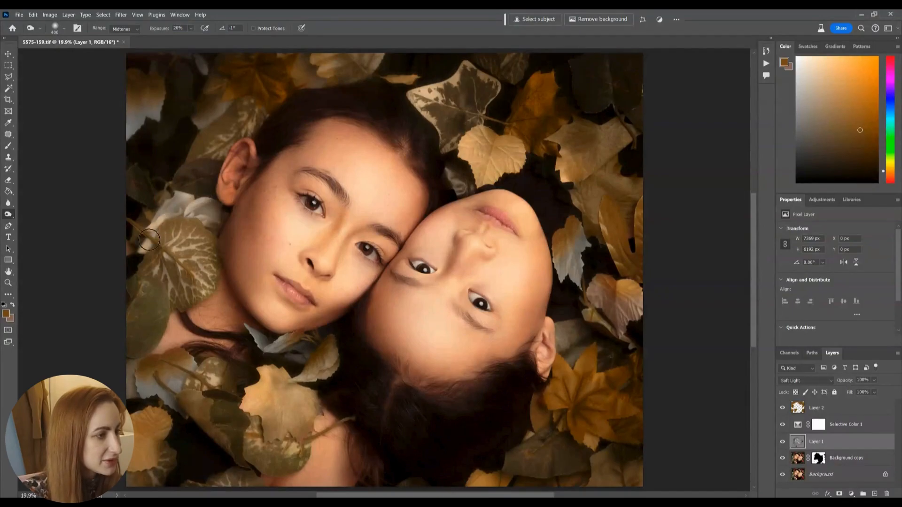
mouse_move(130, 132)
mouse_down()
mouse_move(160, 136)
mouse_move(192, 86)
mouse_up()
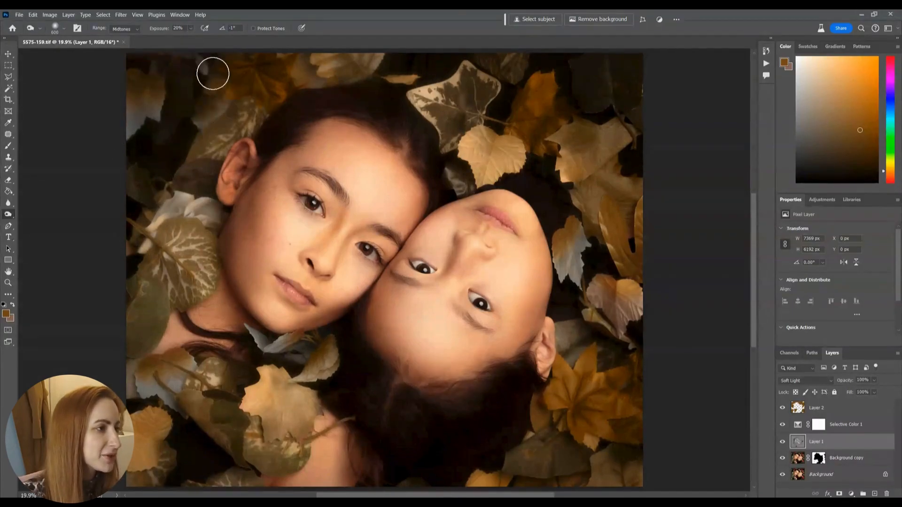
key(bracketright)
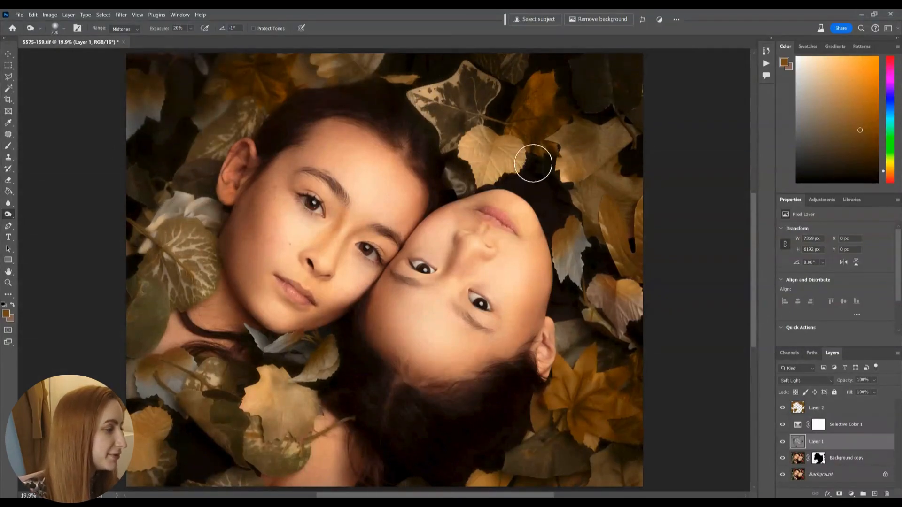
Step: Burn the leaves along the remaining outer edges, and check Layer 1's effect by hiding and showing it
key(bracketleft)
key(bracketleft)
key(bracketright)
key(bracketright)
key(shift+o)
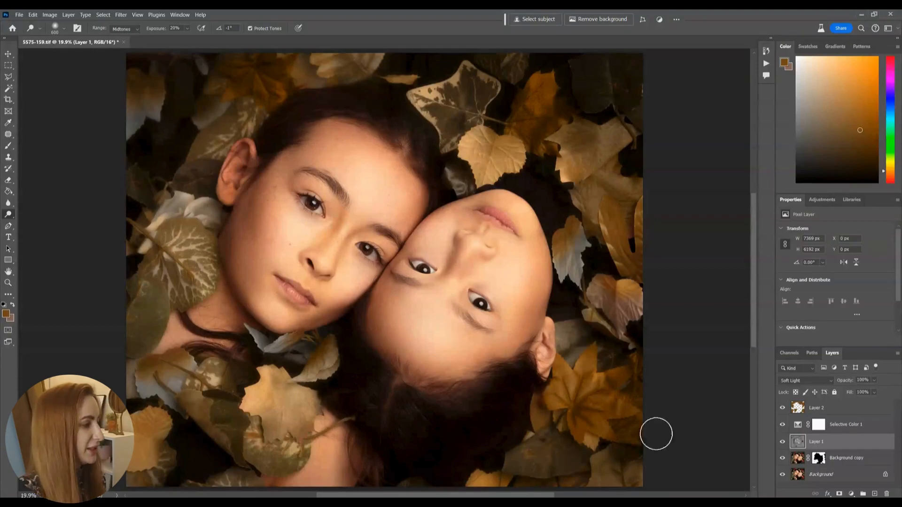
click(782, 442)
click(782, 444)
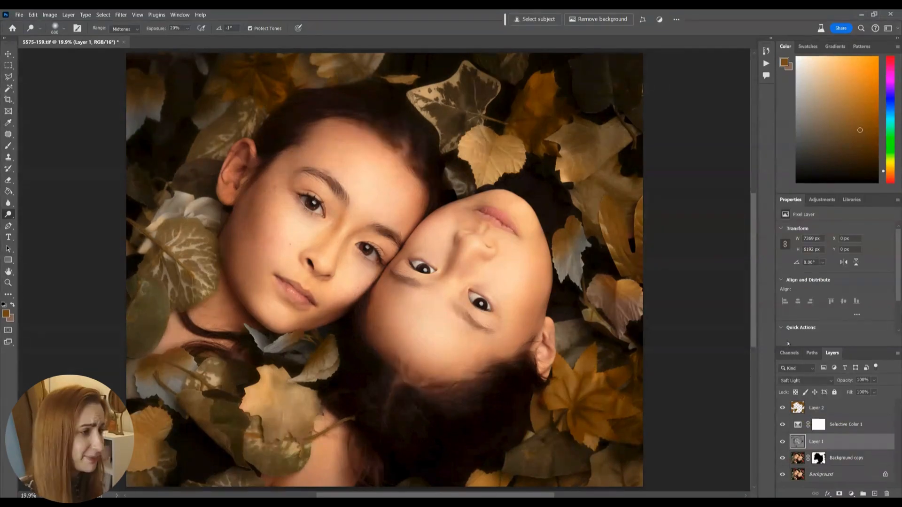
click(782, 444)
click(782, 444)
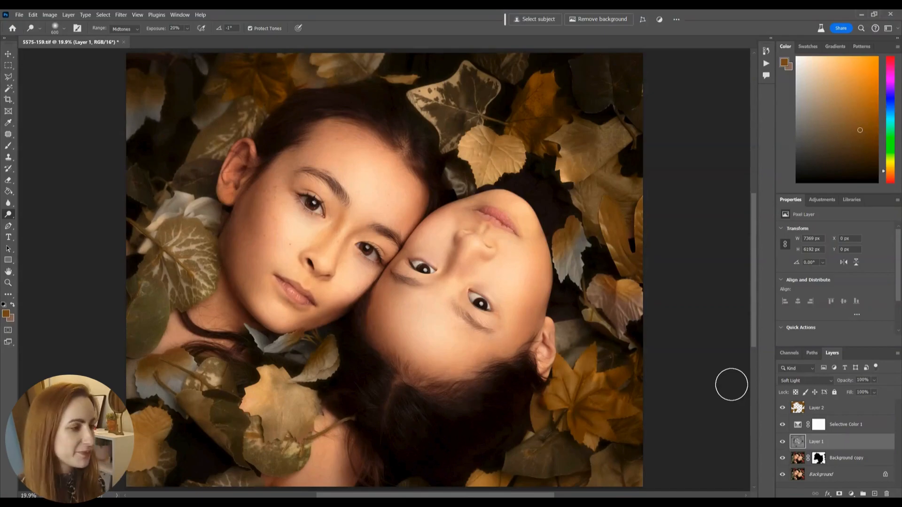
Step: Place the DALL·E autumn leaf border image above Layer 1 and enlarge it to about 8371 px wide so it covers the canvas
mouse_move(226, 503)
click(226, 469)
click(492, 403)
drag(492, 403, 310, 228)
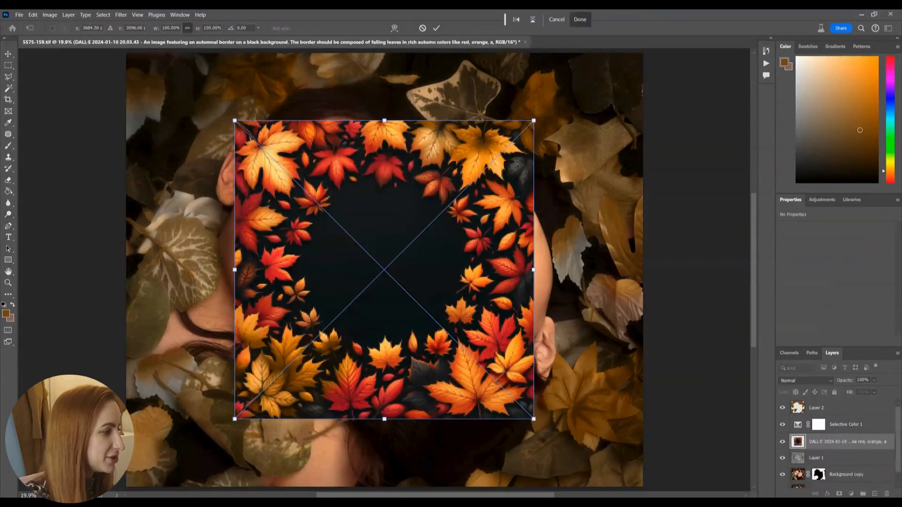
key(ctrl+minus)
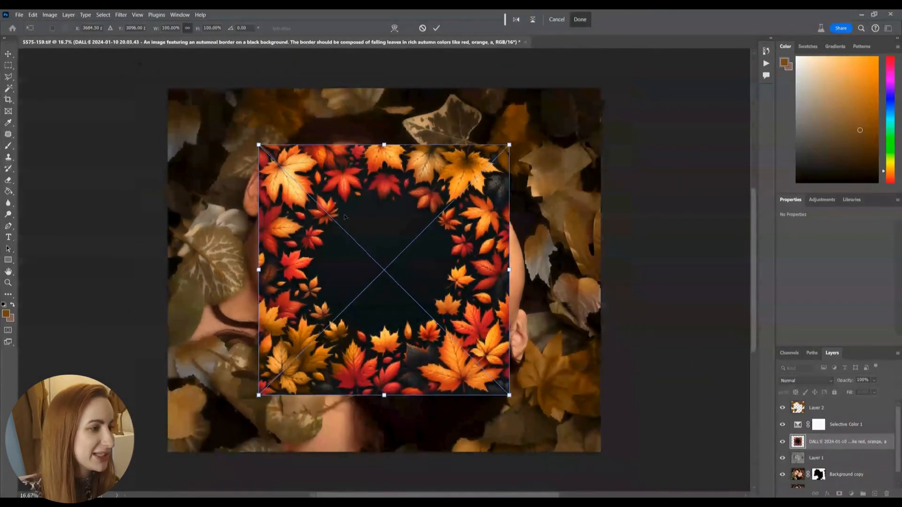
drag(259, 146, 138, 136)
key(ctrl+0)
drag(326, 296, 326, 289)
key(Return)
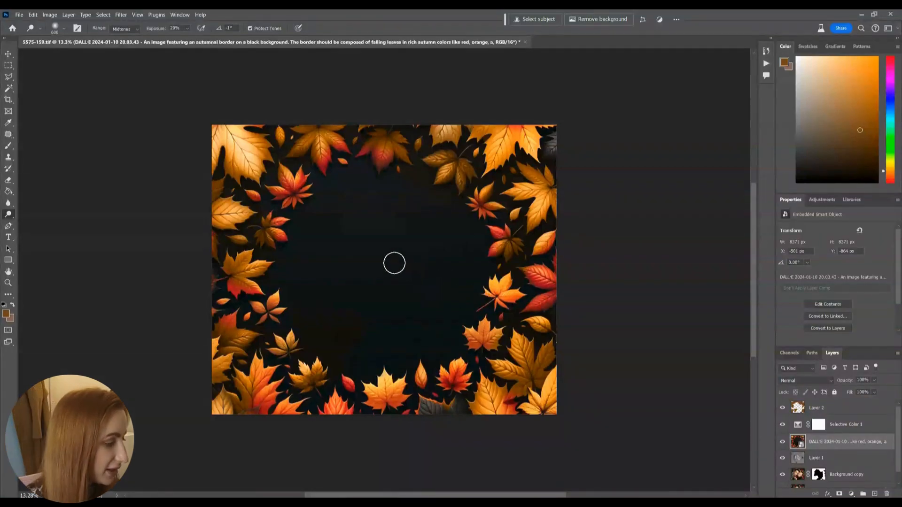
Step: Rasterize the placed leaf border so it can be edited as pixels
key(e)
click(384, 273)
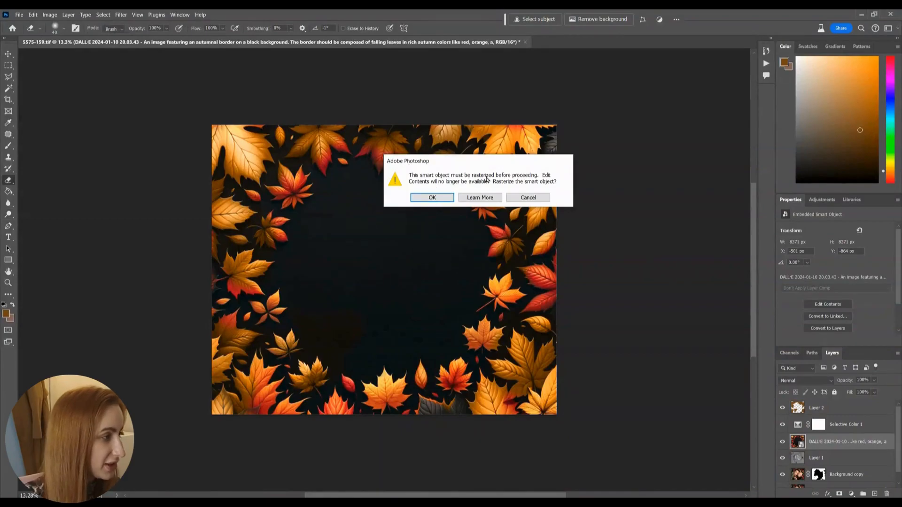
click(416, 197)
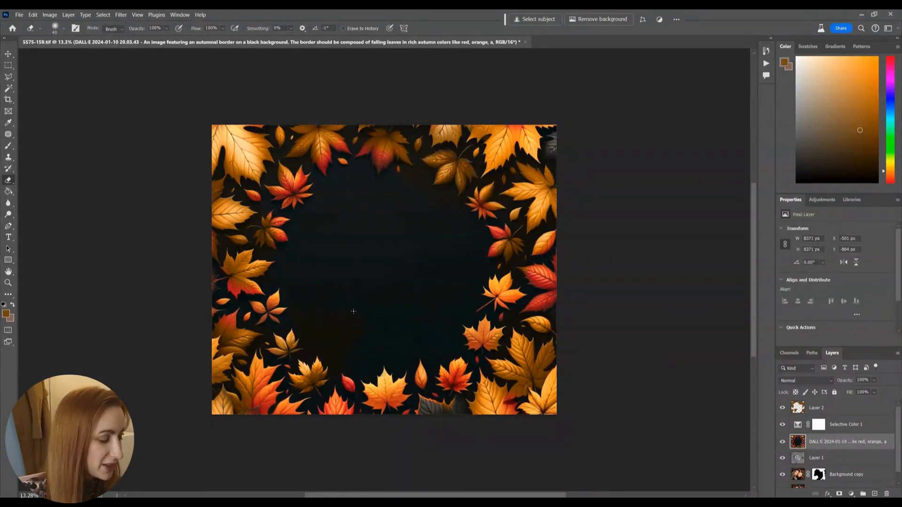
Step: Set the leaf border's black input level to 10 with Levels and its blend mode to Lighten
key(ctrl+l)
drag(628, 285, 633, 286)
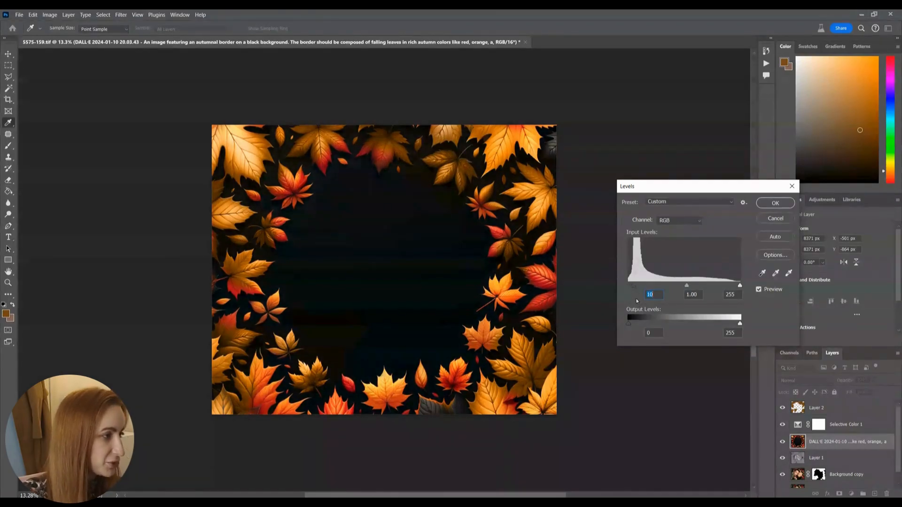
key(Return)
click(786, 382)
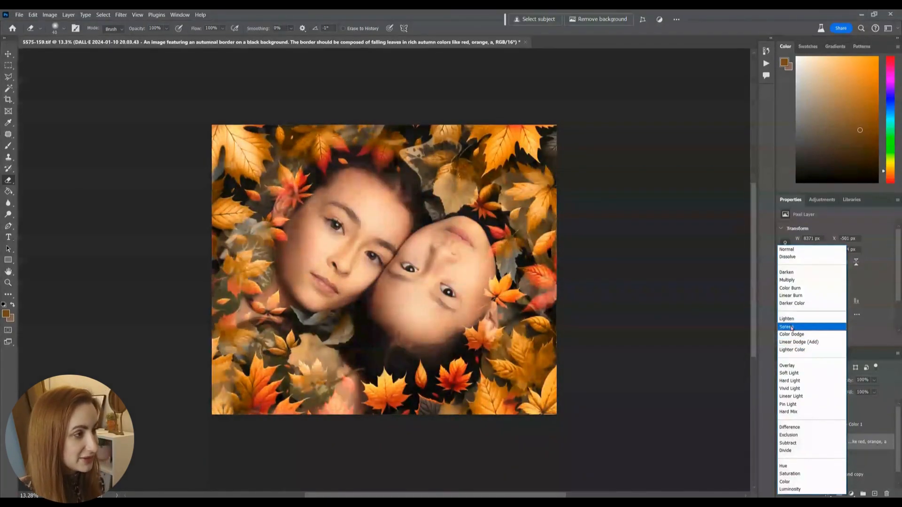
click(791, 320)
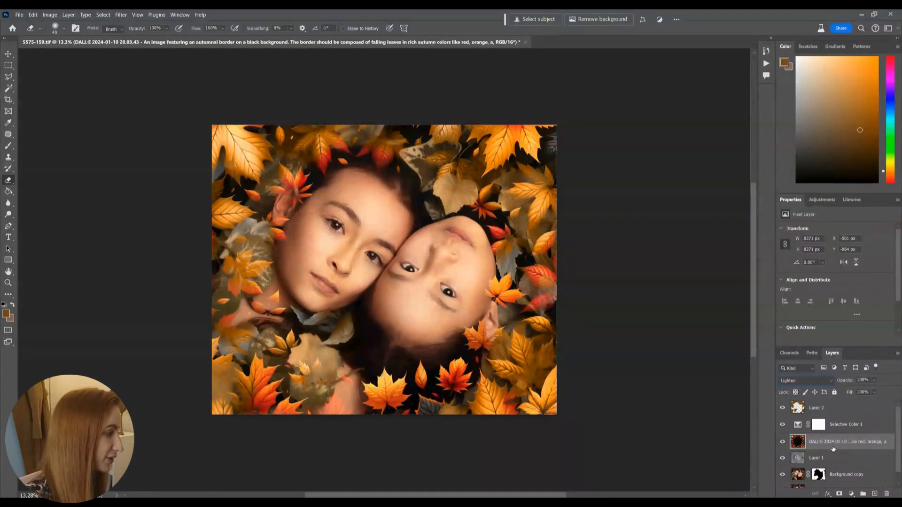
Step: Blur the autumn leaf border layer with a Gaussian Blur of 141.7 pixels radius
click(121, 16)
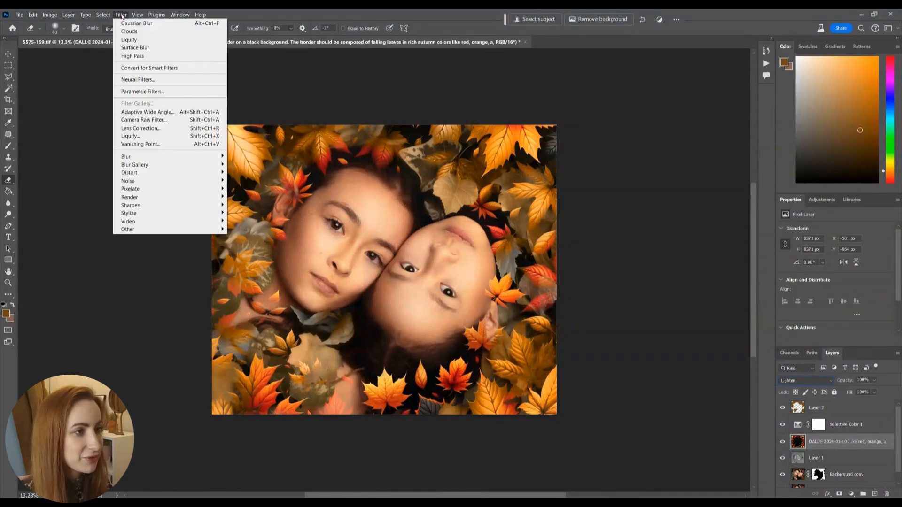
mouse_move(209, 160)
click(252, 189)
drag(601, 135, 660, 135)
click(661, 261)
click(669, 262)
click(653, 262)
click(661, 261)
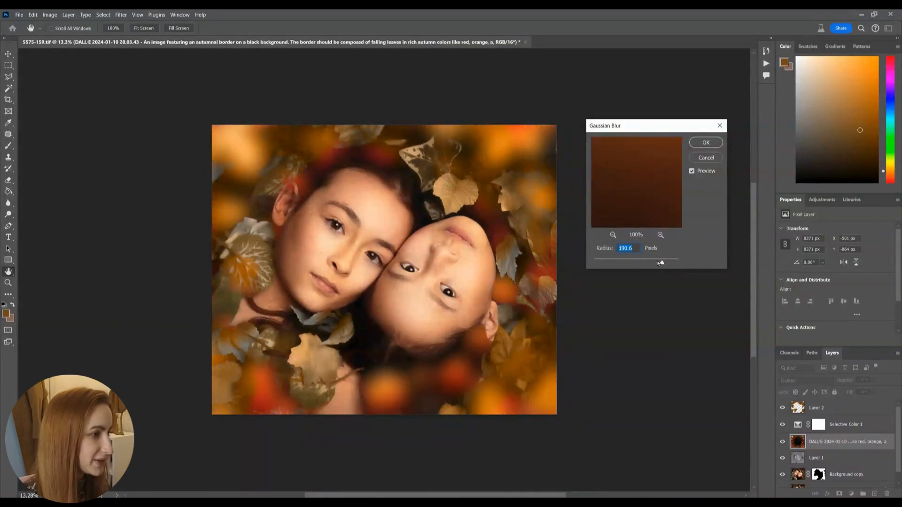
click(655, 262)
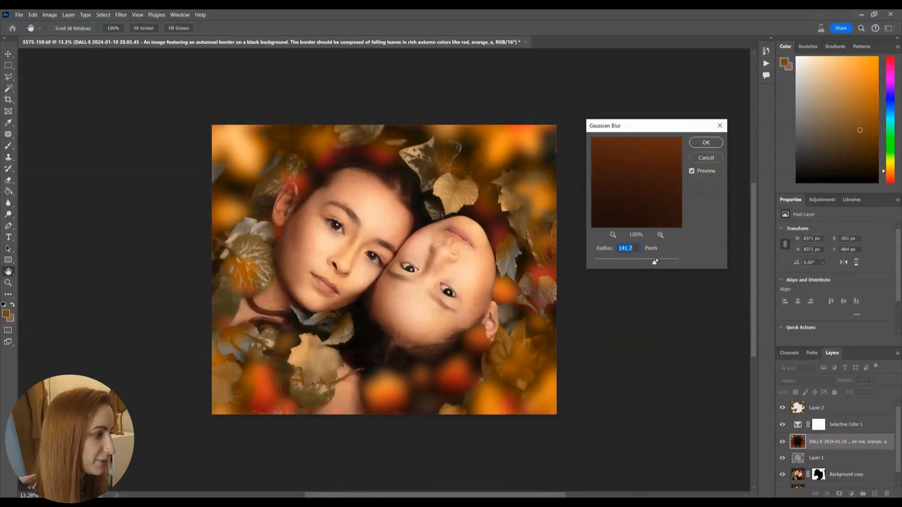
click(704, 143)
key(e)
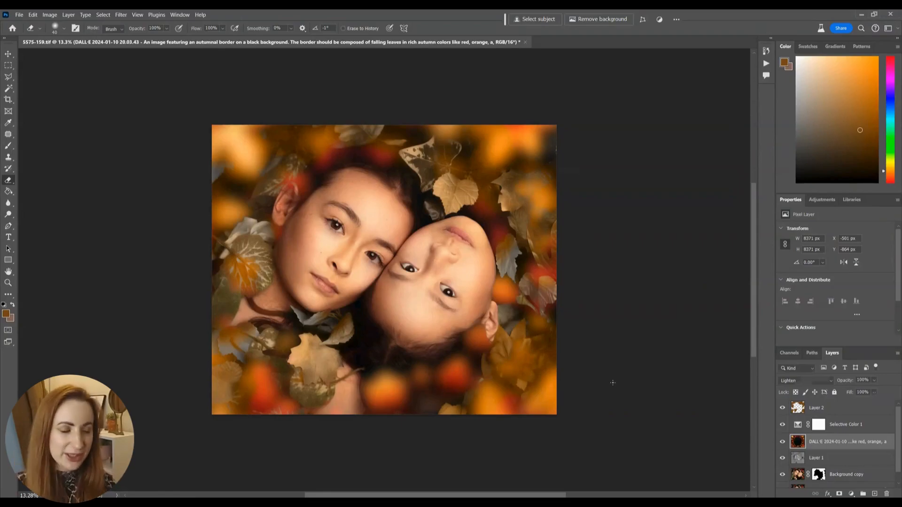
Step: Shift the blurred leaf border from red to muted golden yellow with Hue/Saturation, and set its layer opacity to 37%
key(ctrl+u)
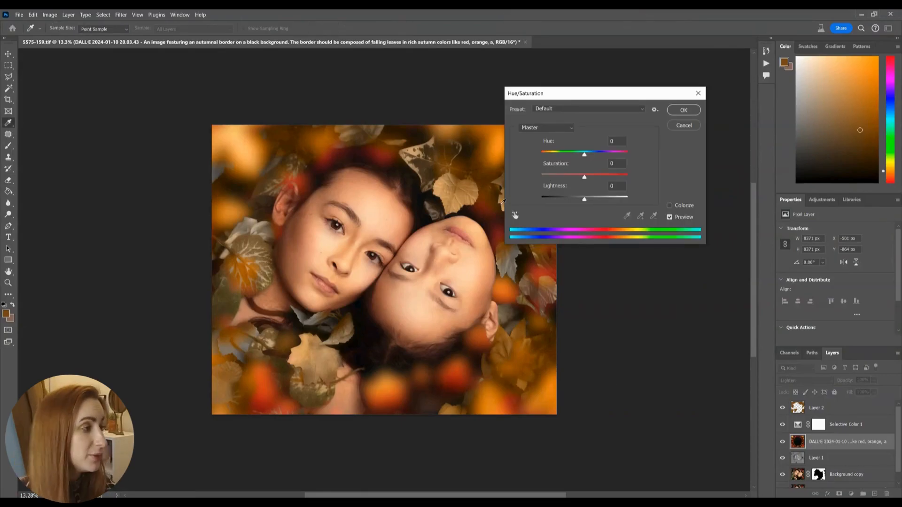
drag(584, 155, 562, 178)
key(Return)
key(e)
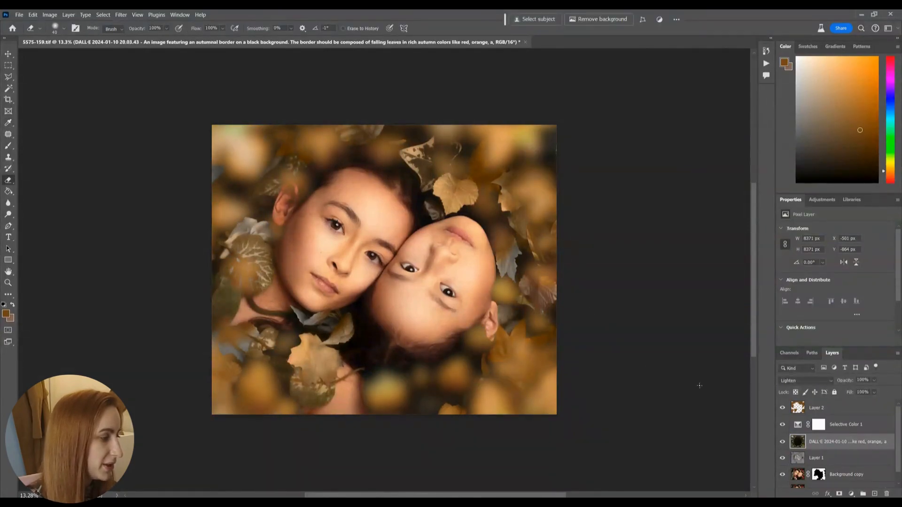
click(874, 380)
drag(883, 390, 857, 391)
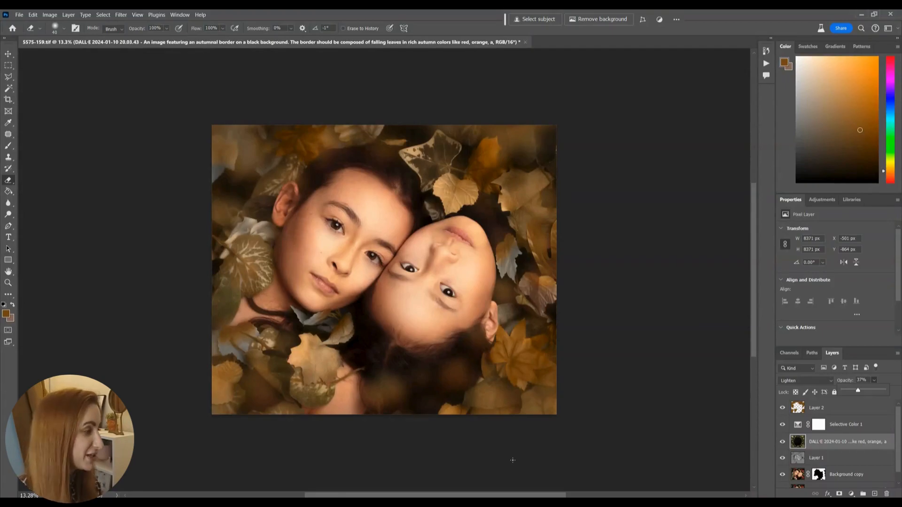
Step: Compare the edit with the original photo by going back to the opening history state and returning to the latest one
click(766, 51)
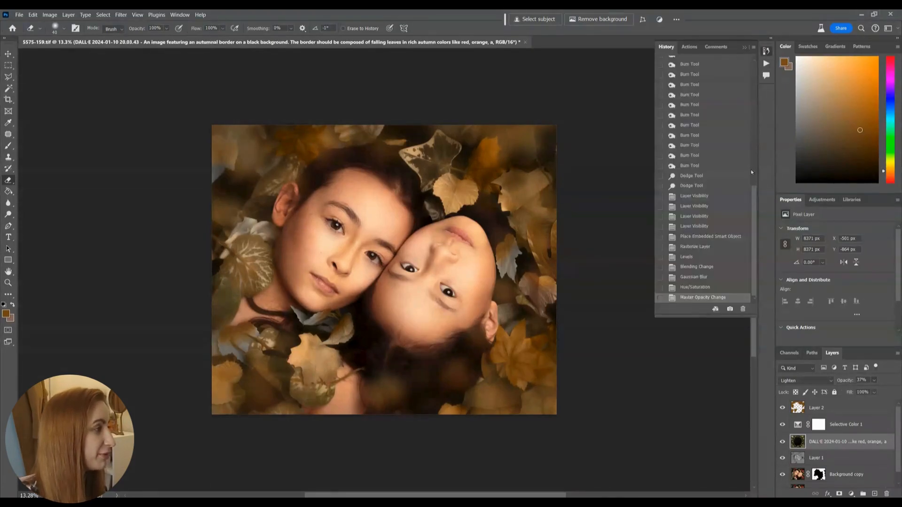
scroll(732, 118, up, 10)
click(733, 63)
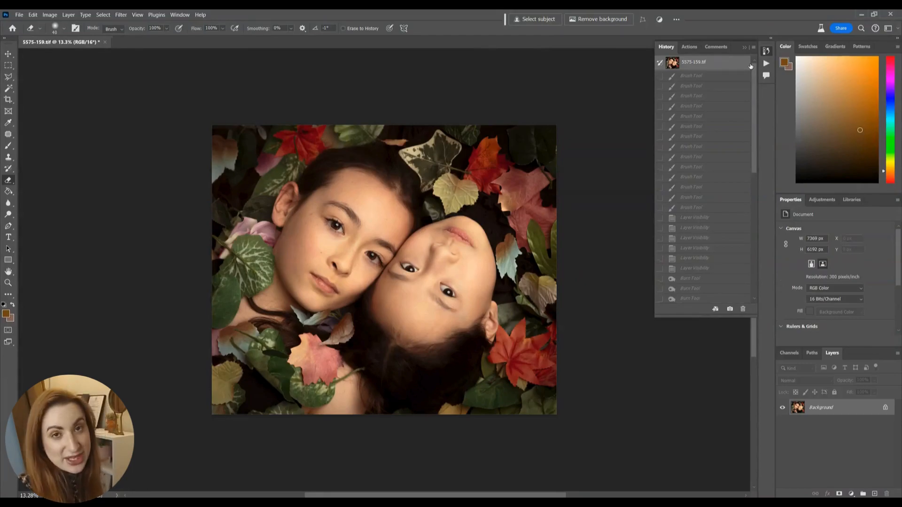
drag(754, 75, 754, 199)
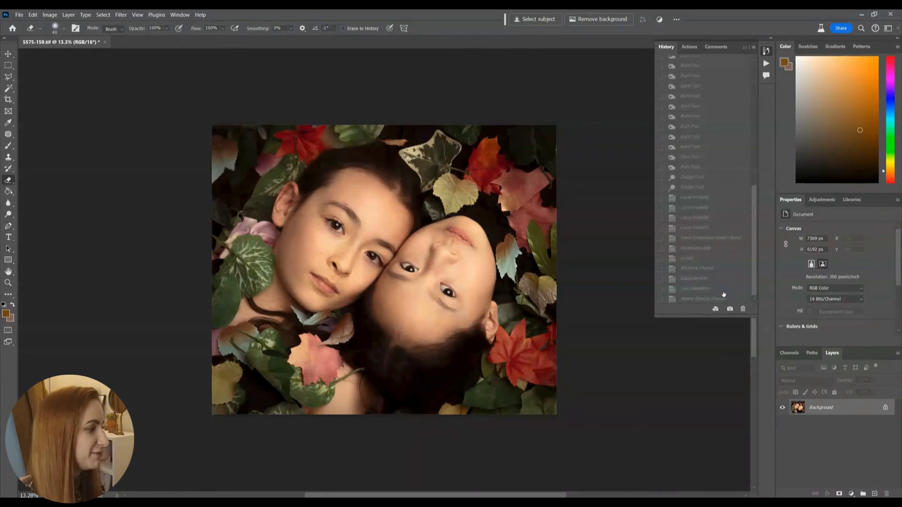
click(721, 298)
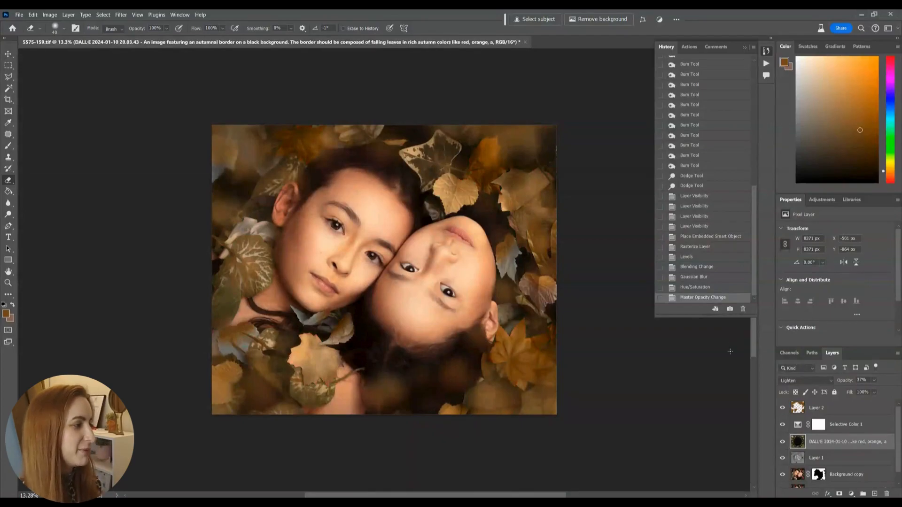